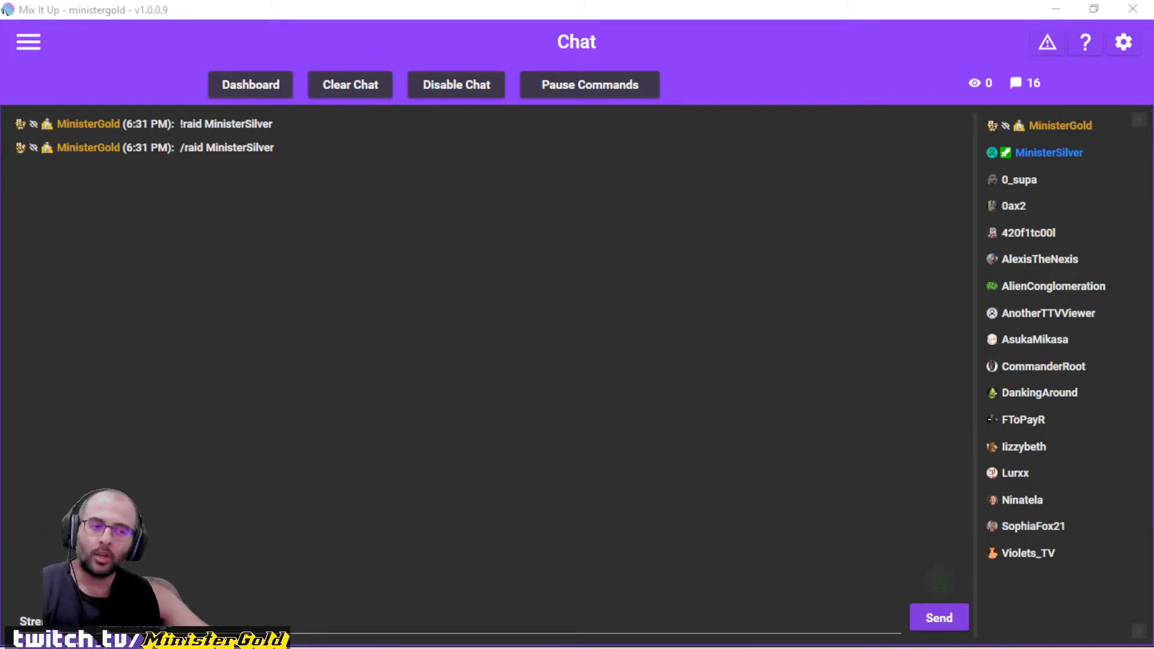
Open the existing raid command from the Commands list for editing.
left_click(27, 43)
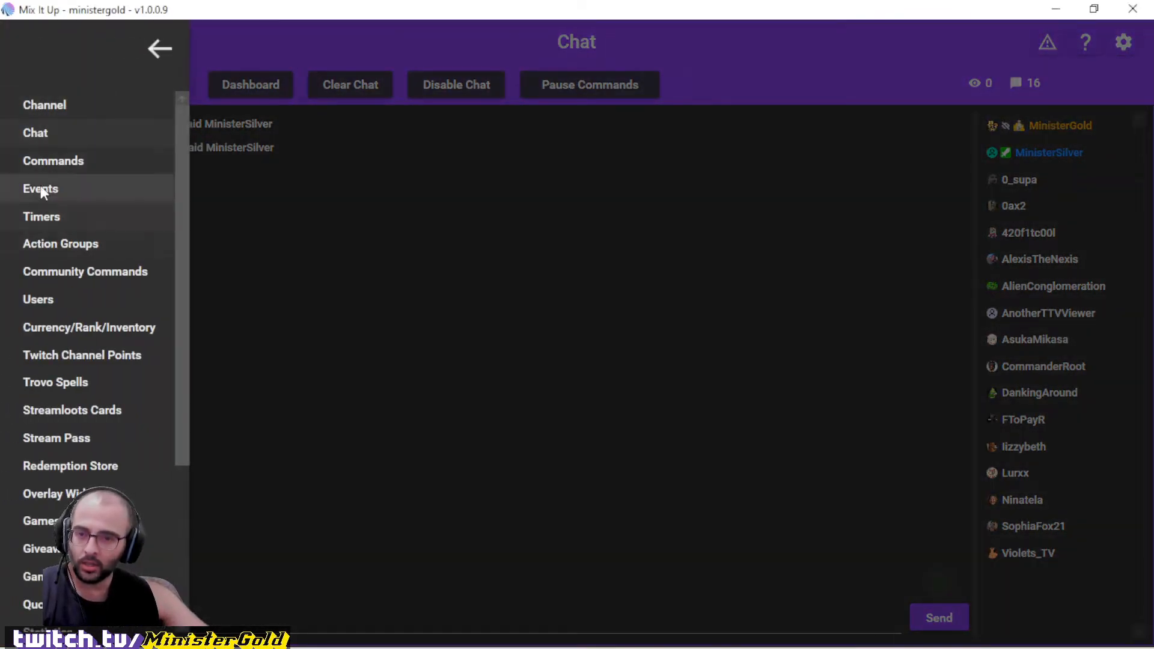
left_click(45, 166)
scroll(208, 477, "down", 3)
scroll(207, 473, "up", 2)
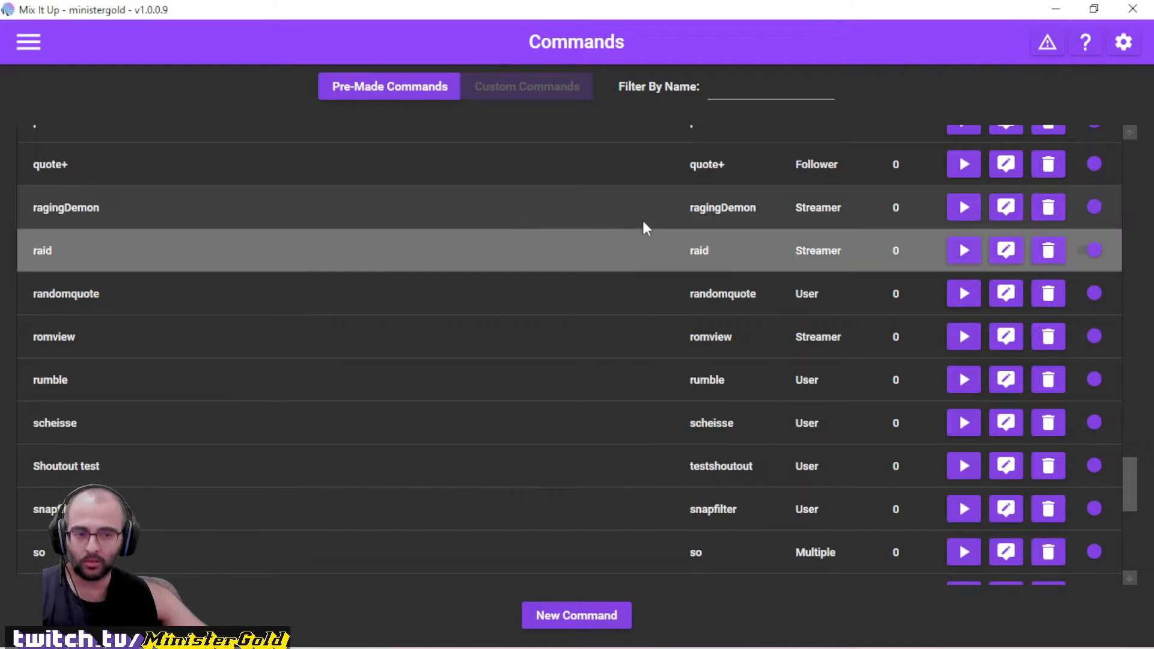
left_click(1006, 255)
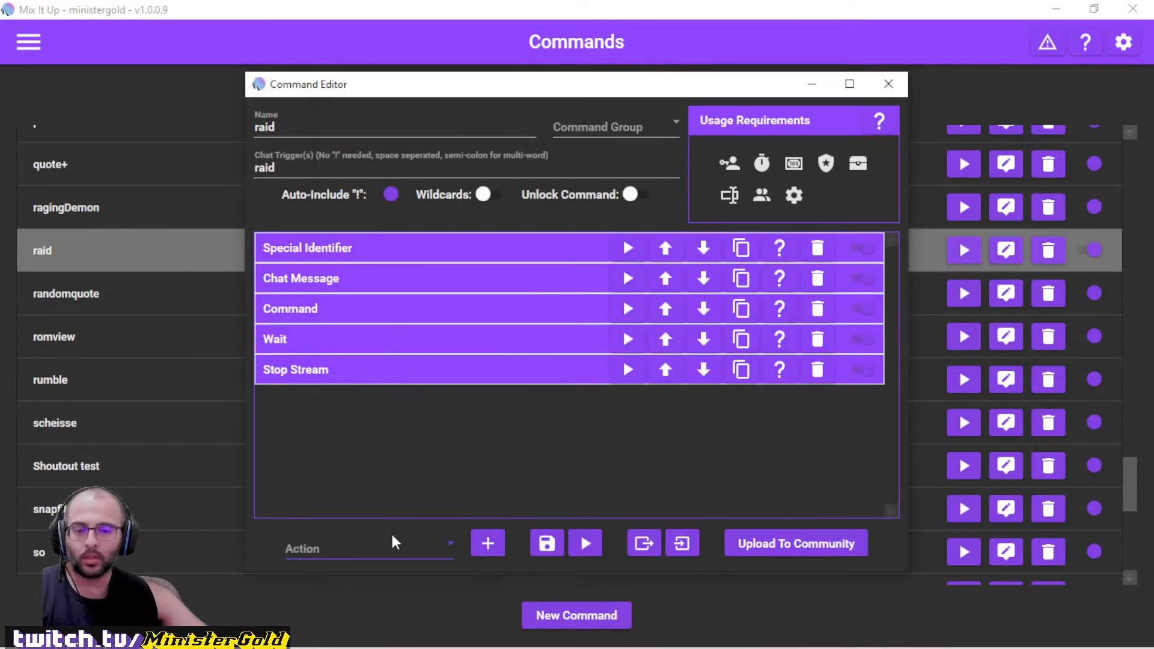
Choose Special Identifier as the action type and expand the existing Special Identifier action to review its name and replacement text.
left_click(405, 543)
scroll(392, 445, "down", 6)
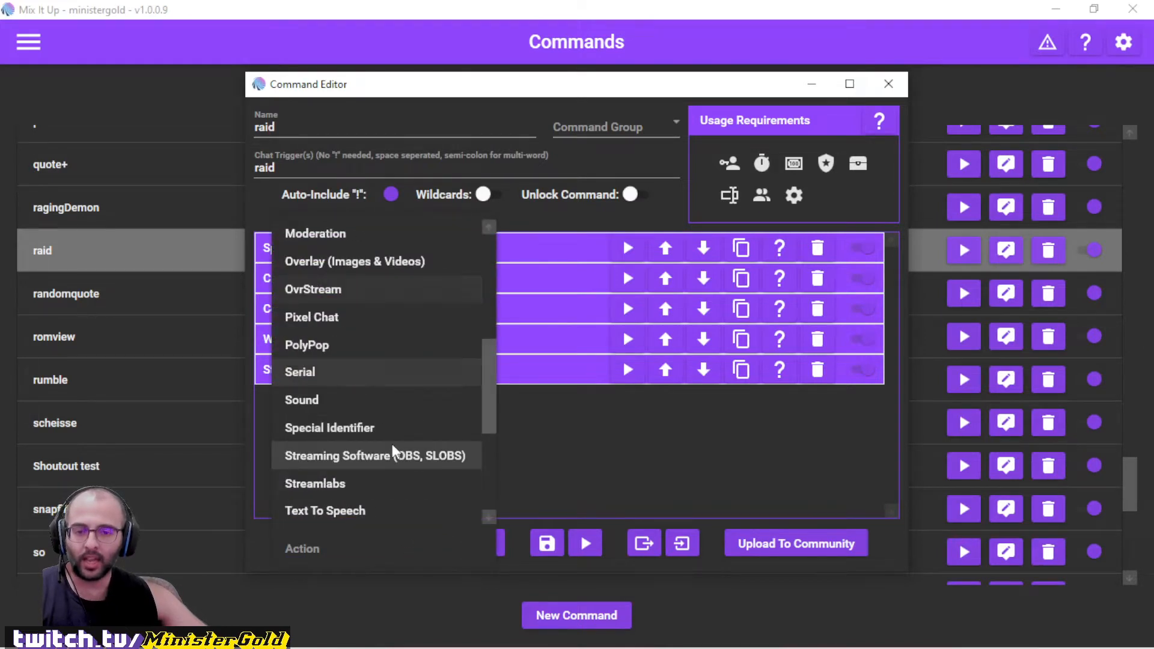
scroll(392, 435, "up", 2)
left_click(387, 384)
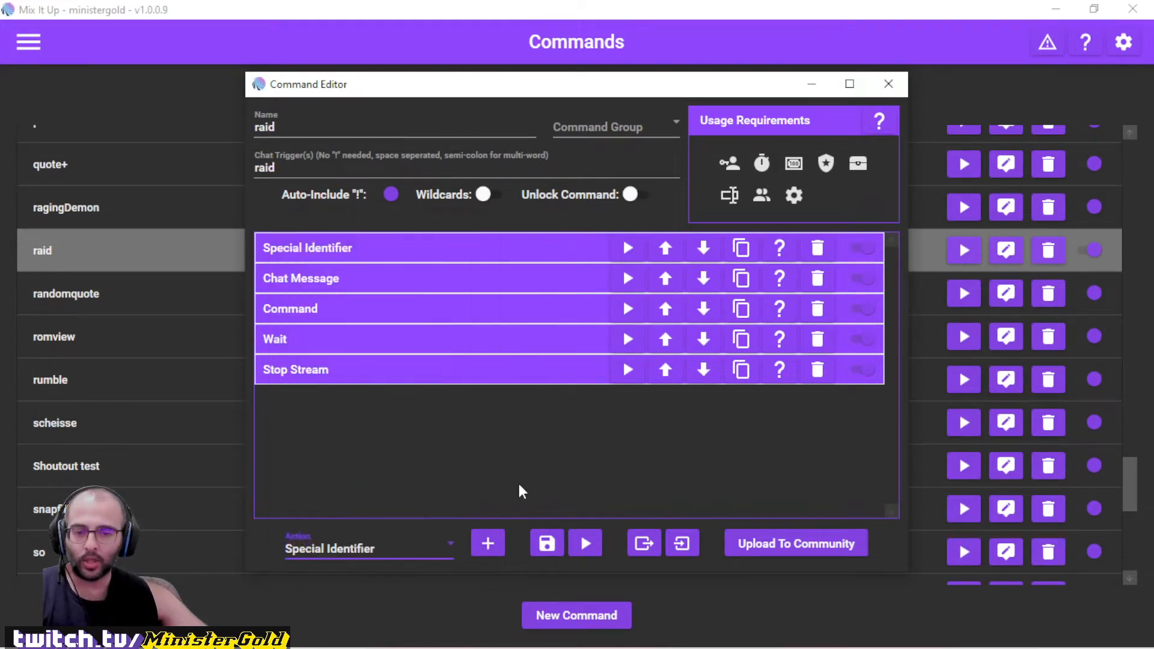
left_click(438, 258)
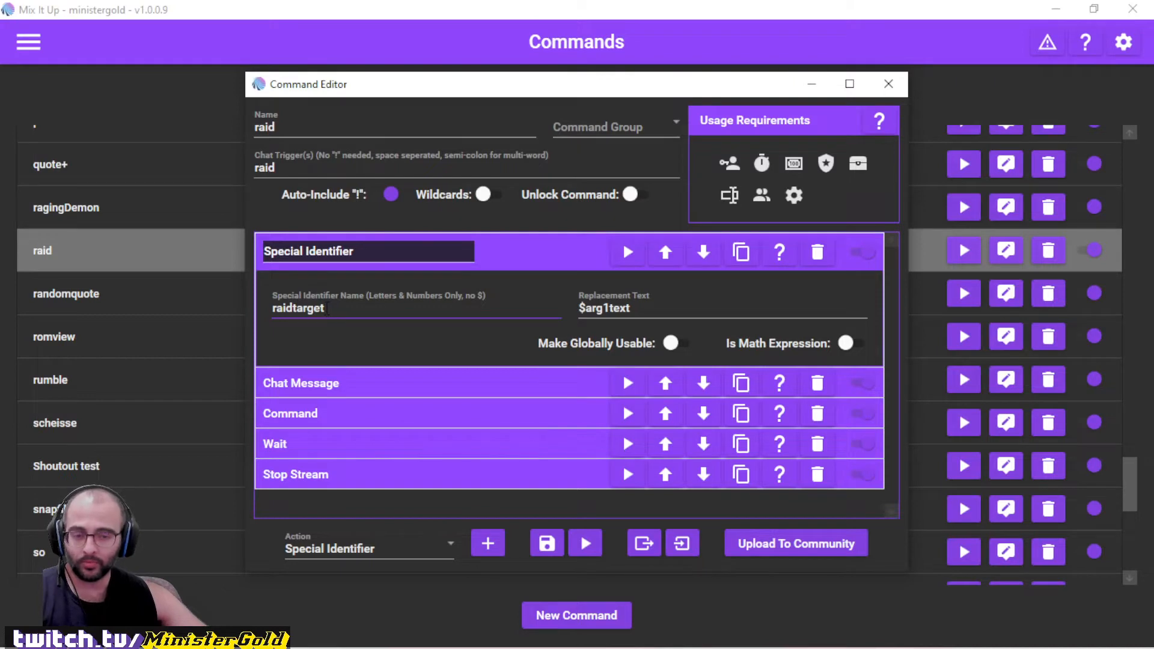
left_click(594, 309)
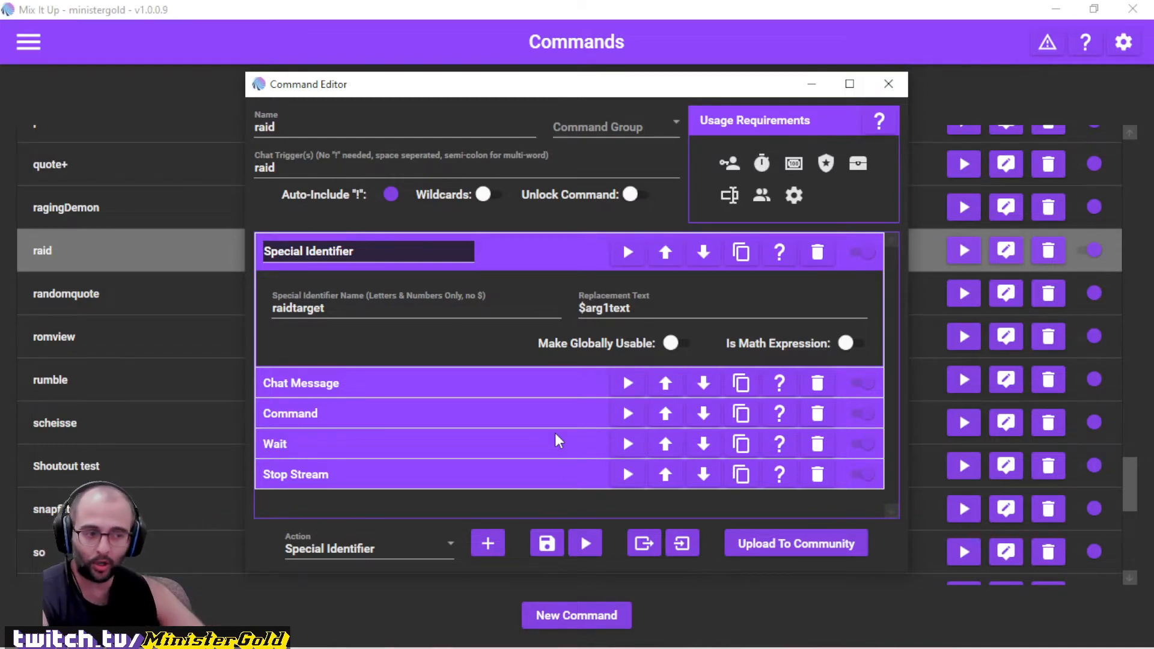
Choose Chat Message as the action type, review the existing Chat Message action's settings, and collapse the expanded actions.
left_click(438, 541)
scroll(363, 319, "up", 6)
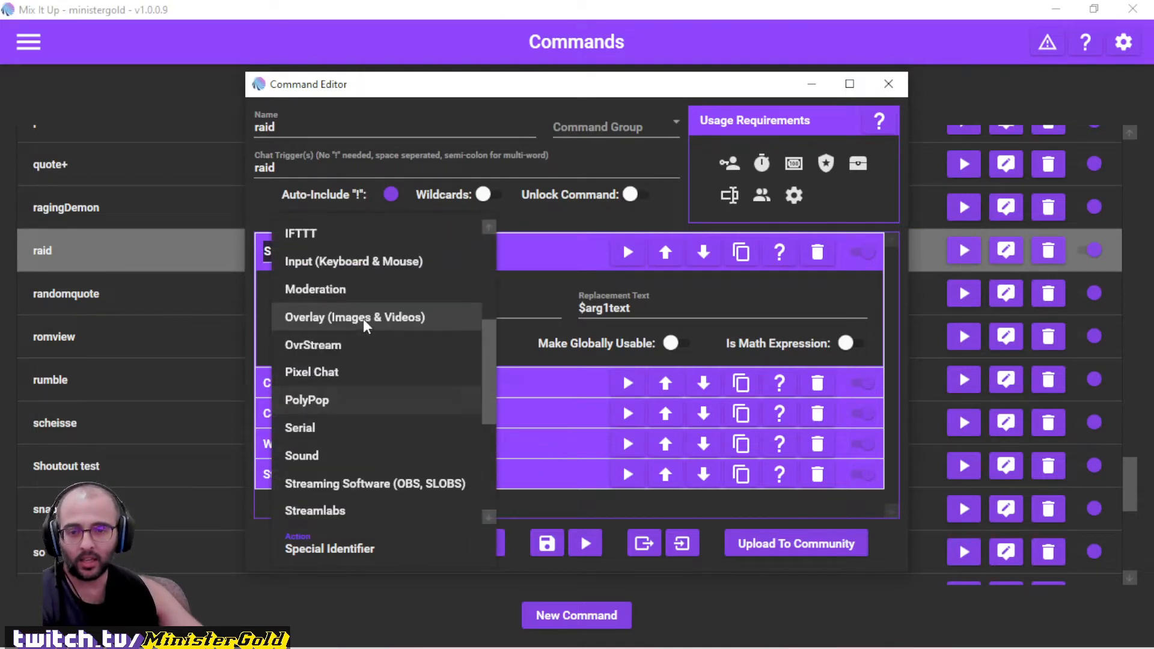
left_click(365, 235)
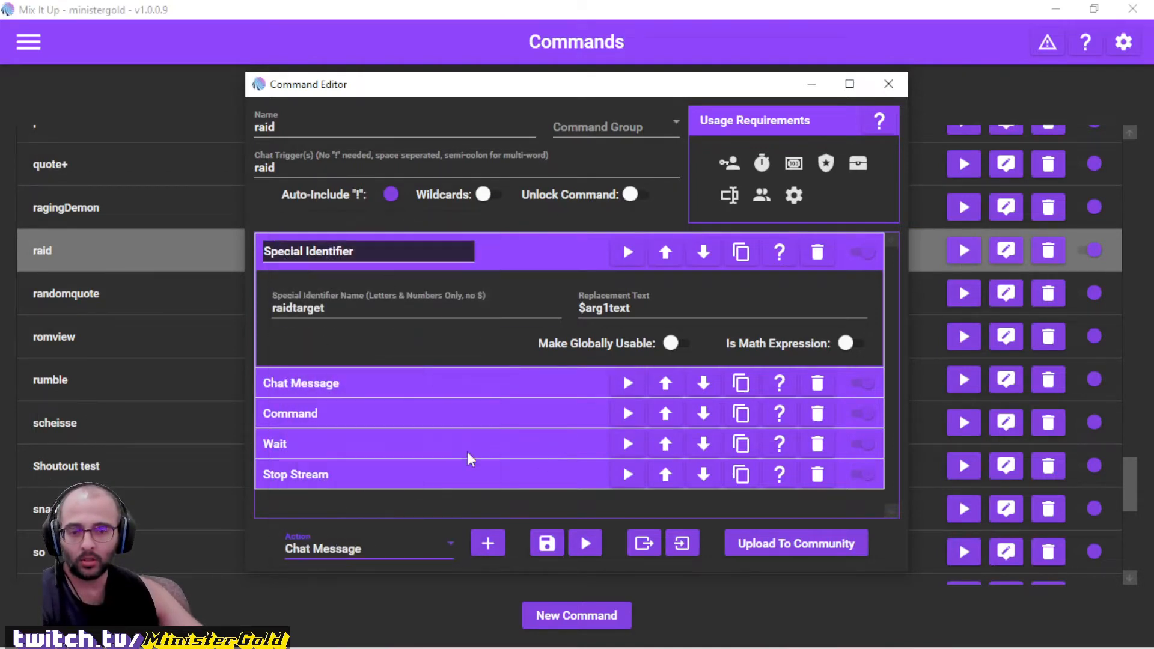
left_click(473, 384)
scroll(482, 425, "down", 1)
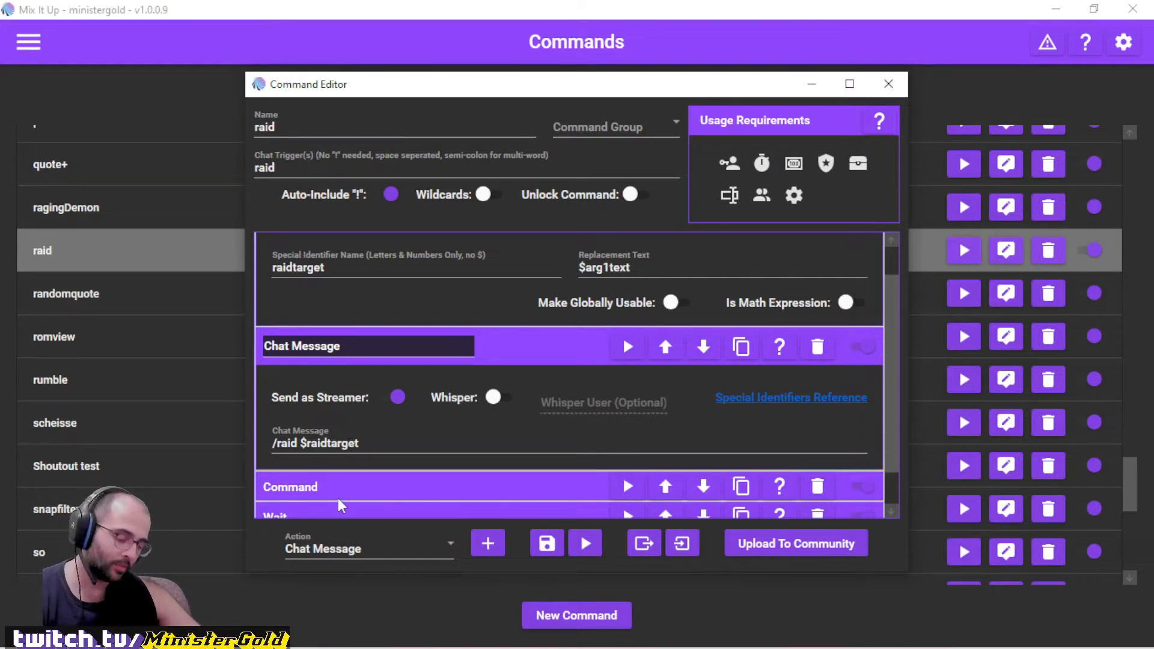
left_click(518, 355)
left_click(462, 387)
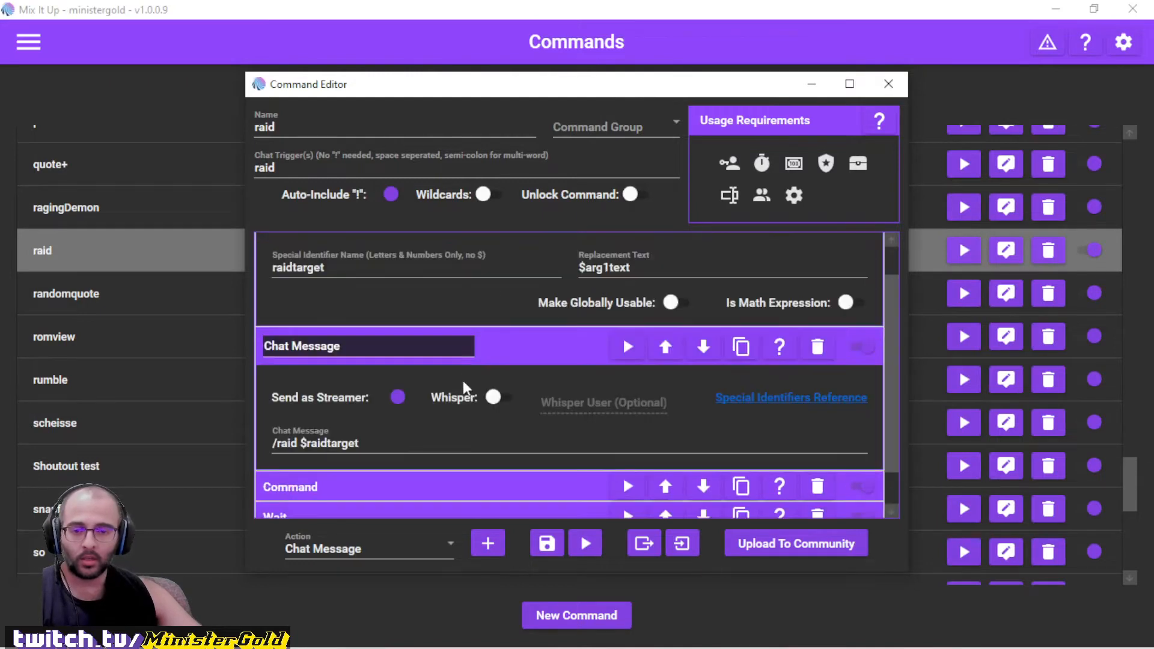
left_click(515, 346)
left_click(514, 256)
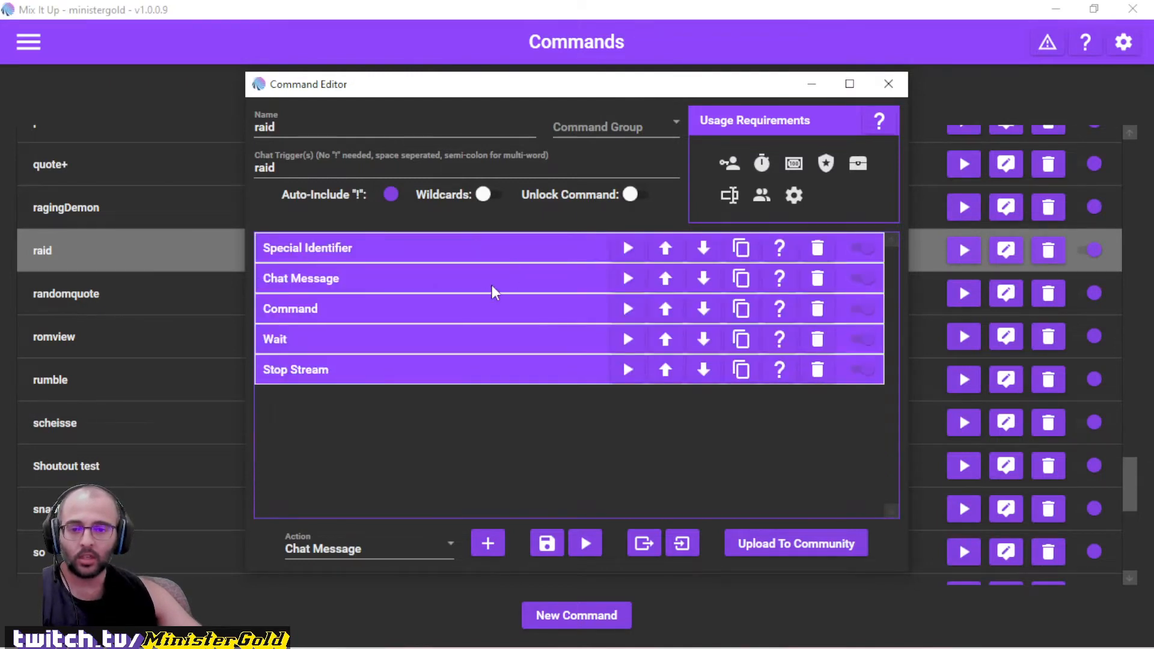
Expand the Command action to review its type, target command and optional arguments.
left_click(433, 316)
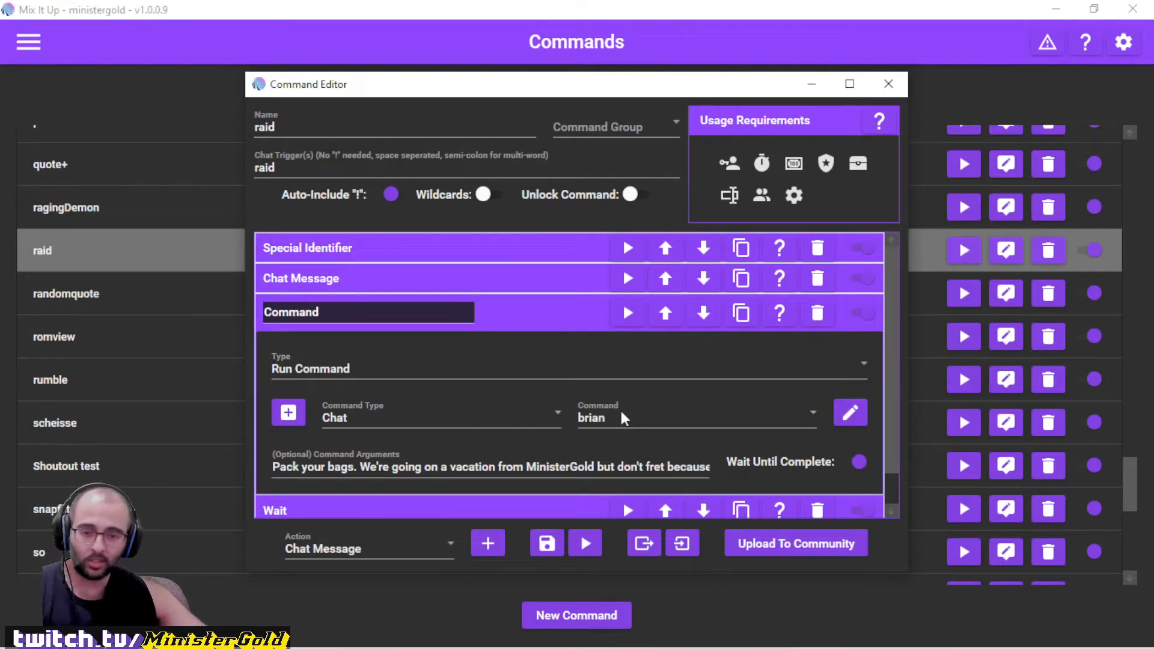
left_click(297, 467)
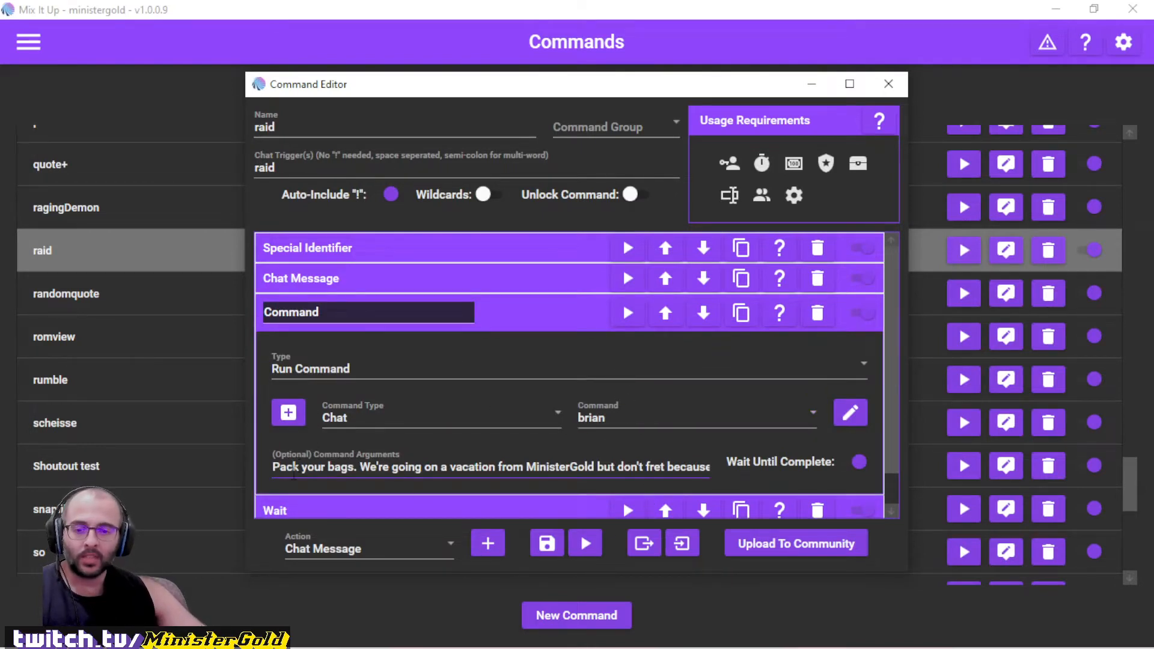
left_click(438, 469)
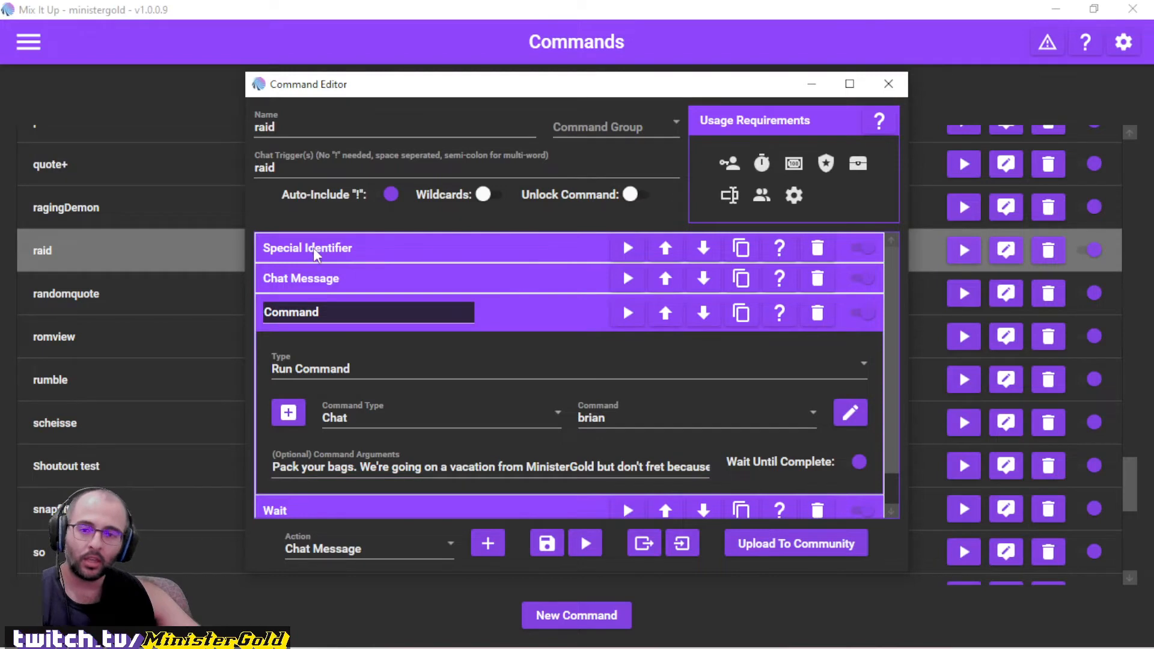
Search the Community Commands for "brian".
left_click(27, 49)
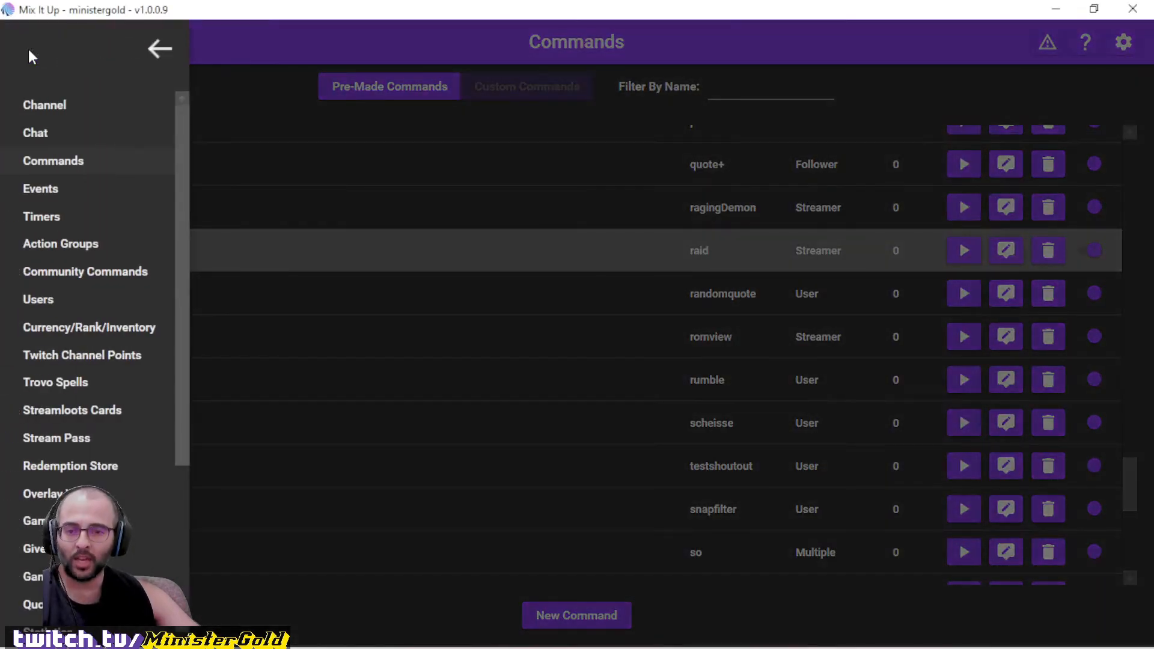
left_click(77, 273)
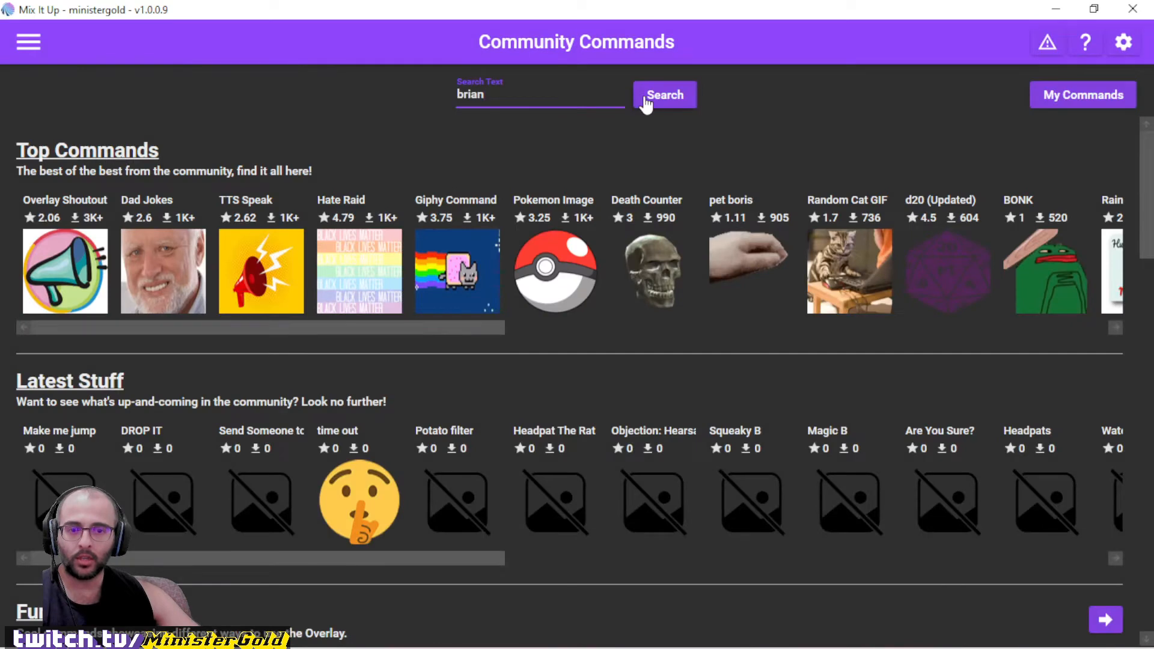
left_click(645, 100)
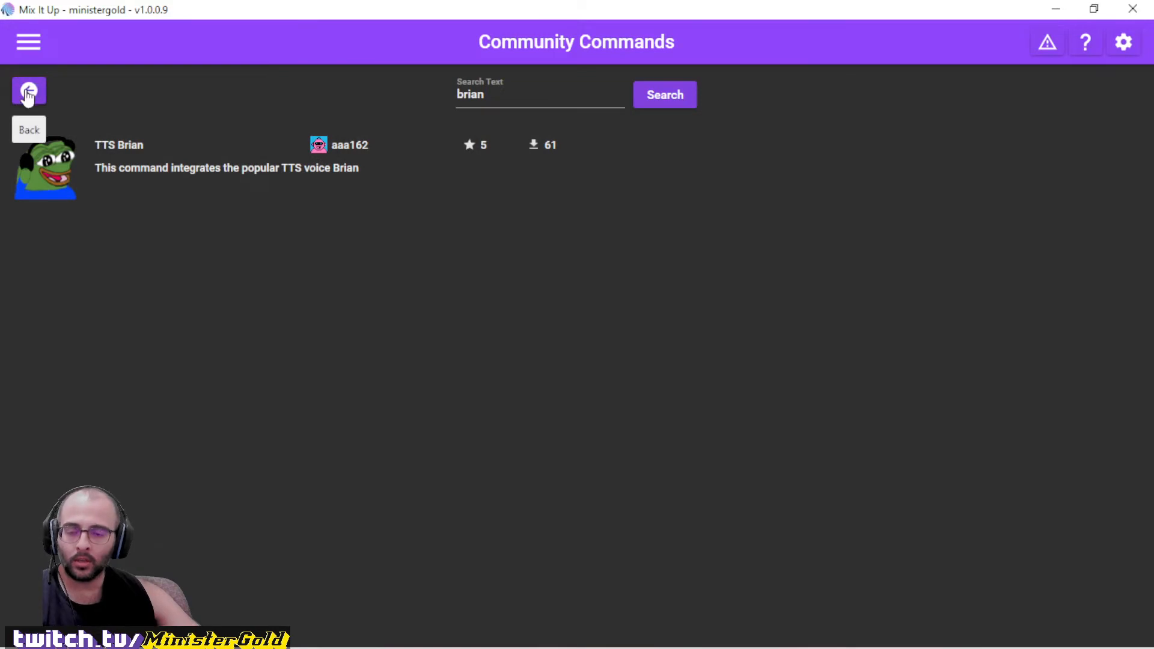
Return to the Commands list and bring back the raid command's editor.
left_click(29, 41)
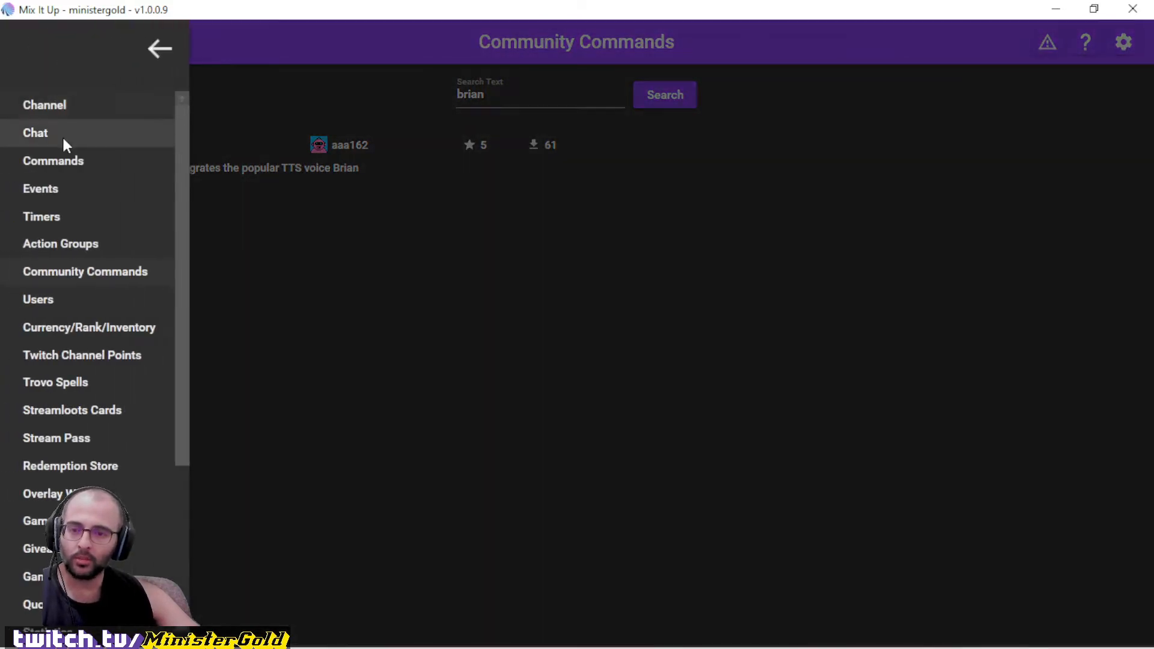
left_click(59, 167)
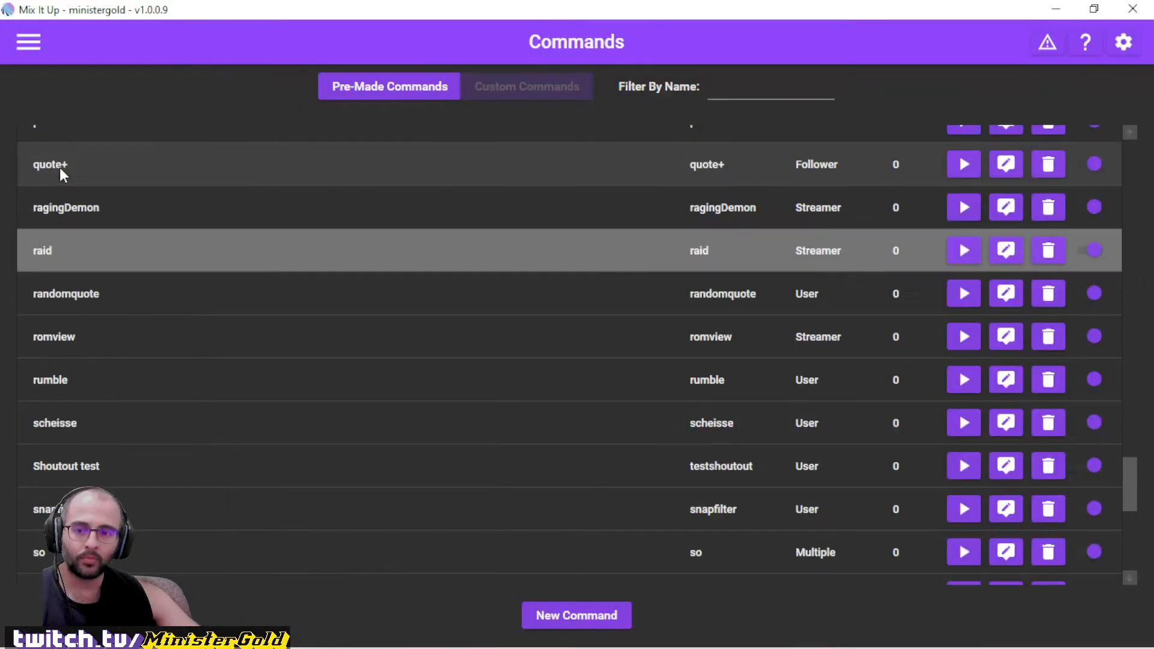
left_click(1007, 265)
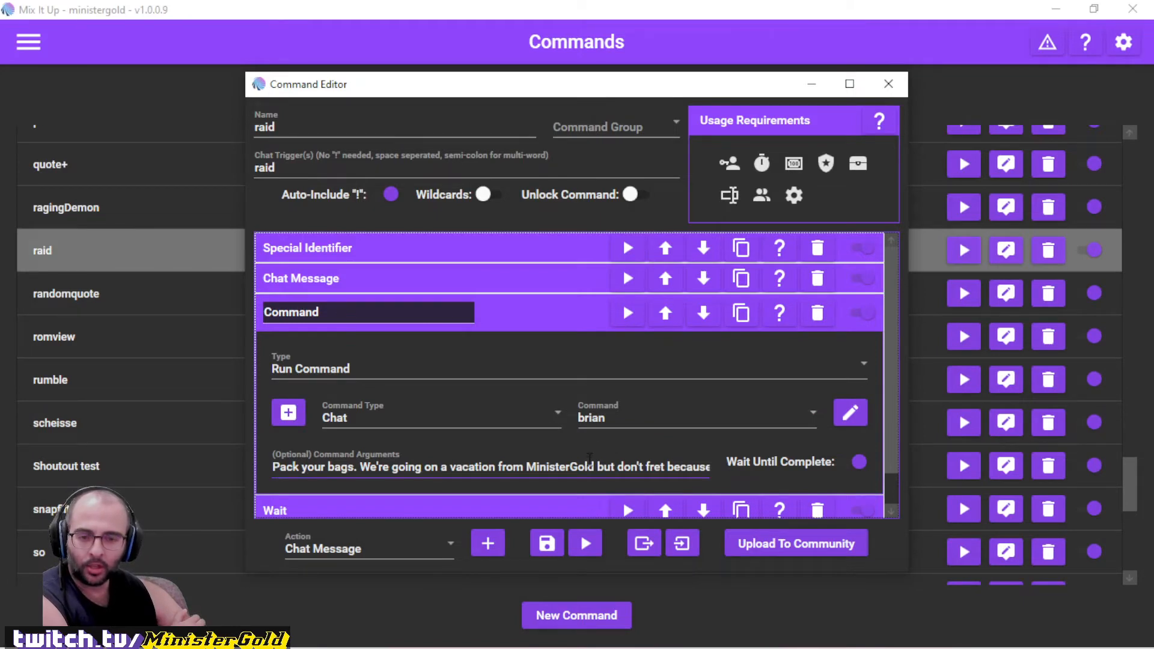
Read through the Command action's arguments up to the part using $raidtarget, and collapse the action.
left_click(571, 473)
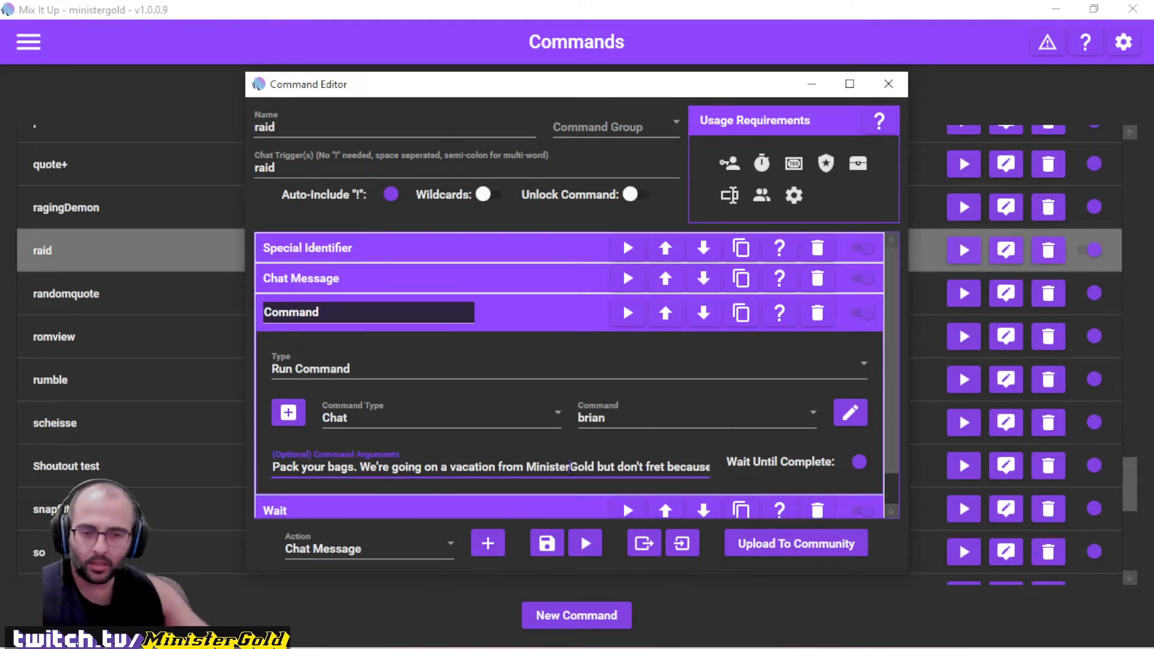
key("ctrl+Right")
key("ctrl+Right")
key("ctrl+Right")
key("ctrl+Right")
key("ctrl+Right")
key("ctrl+Right")
key("ctrl+Right")
key("ctrl+Right")
key("ctrl+Right")
key("ctrl+Right")
key("ctrl+Right")
key("ctrl+Right")
key("ctrl+Right")
key("ctrl+Right")
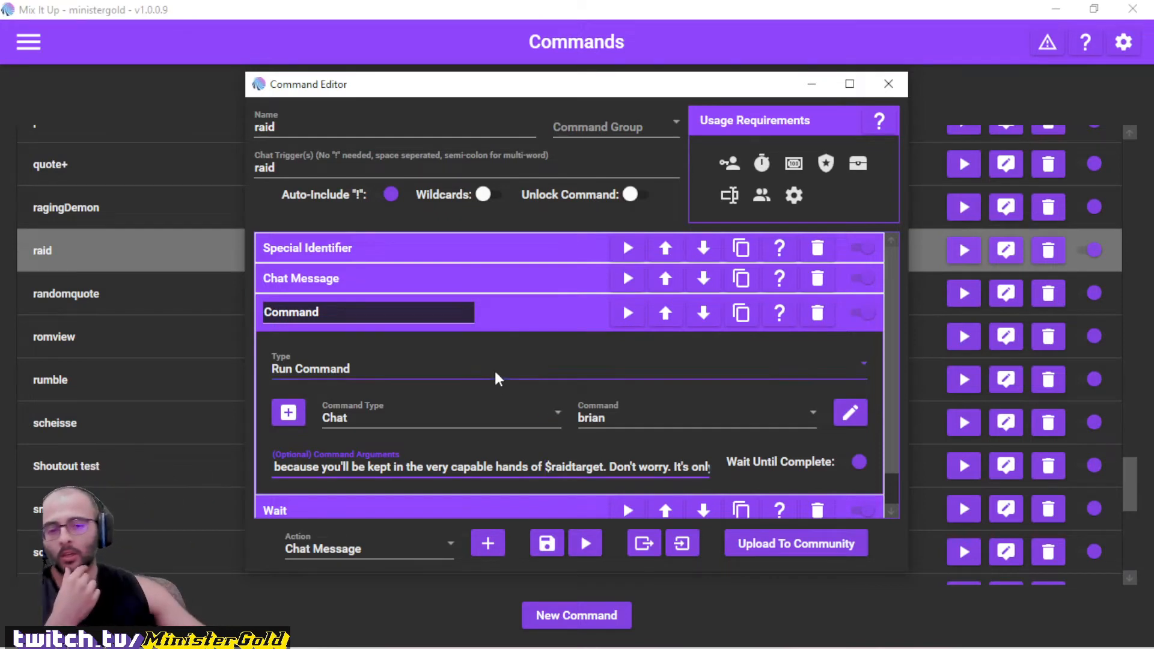
left_click(513, 313)
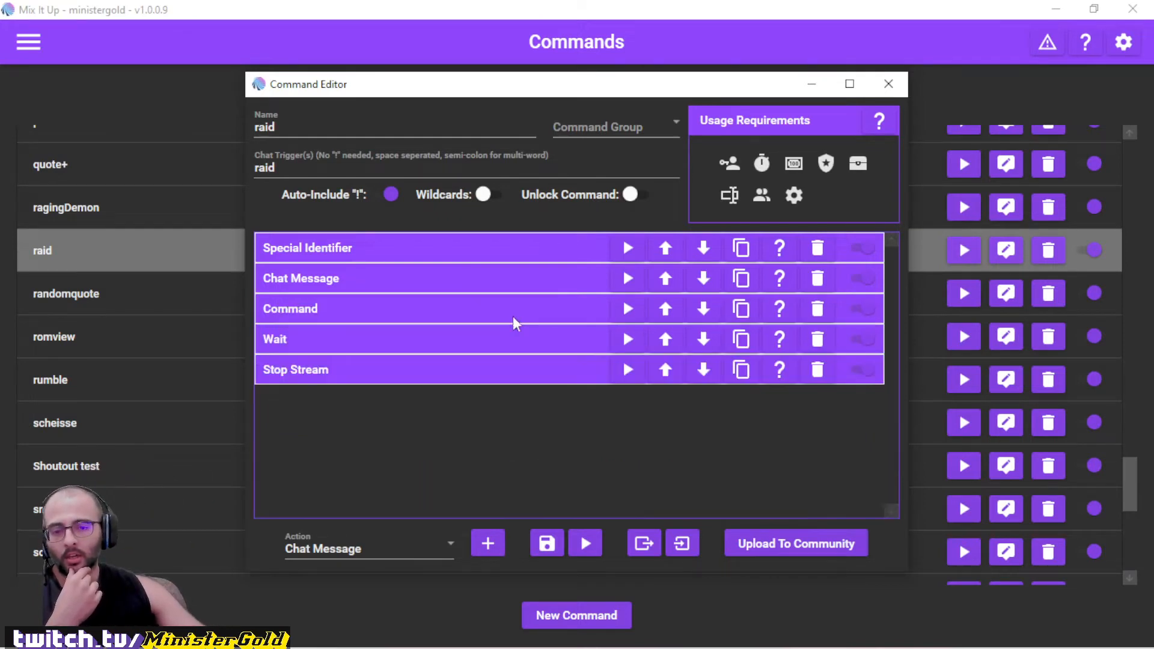
Choose Wait as the action type, review the existing Wait action's amount in seconds, and collapse it.
left_click(435, 550)
scroll(424, 467, "down", 6)
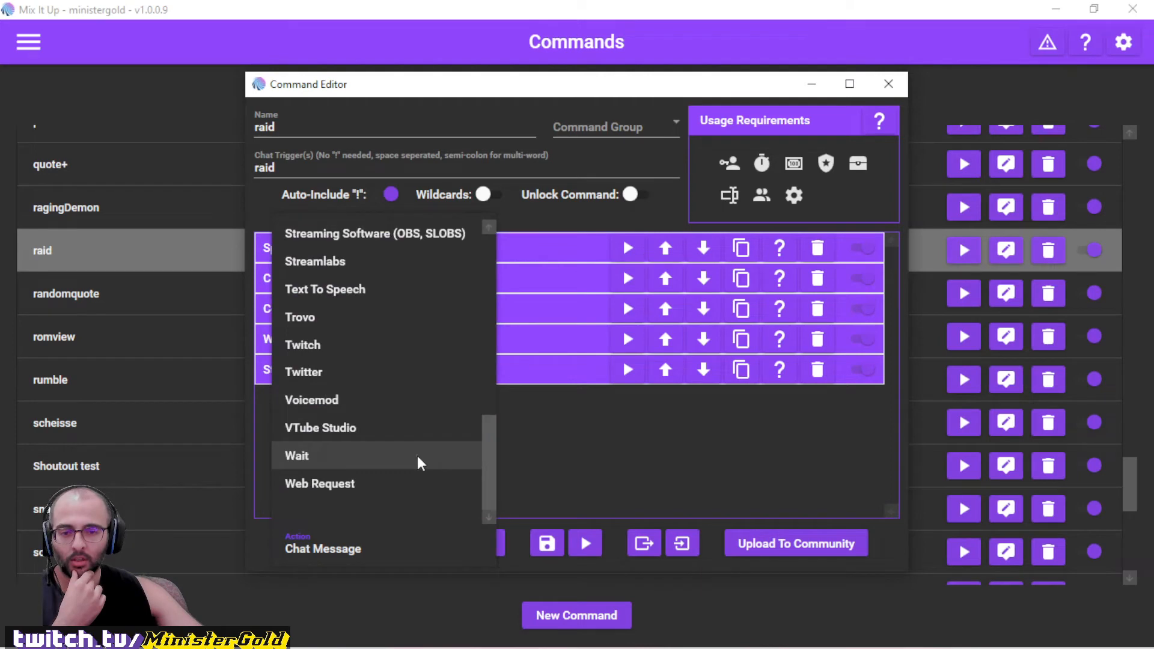
left_click(417, 455)
left_click(419, 350)
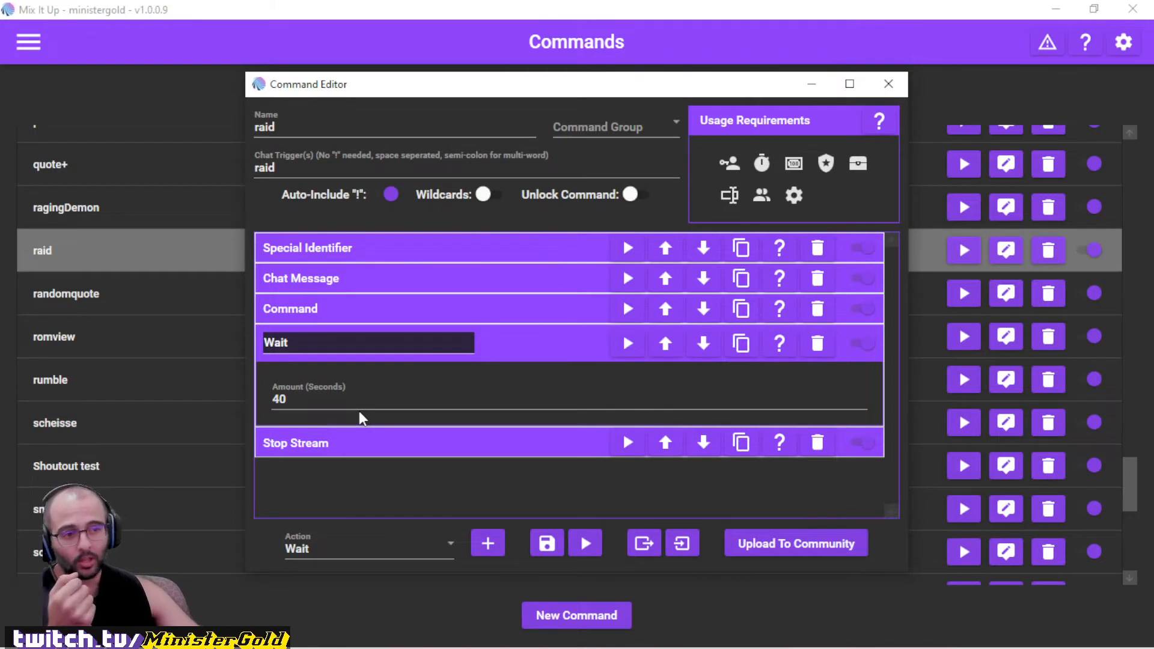
left_click(491, 350)
Choose Streaming Software (OBS, SLOBS) as the action type and expand the Stop Stream action to review its settings.
left_click(446, 542)
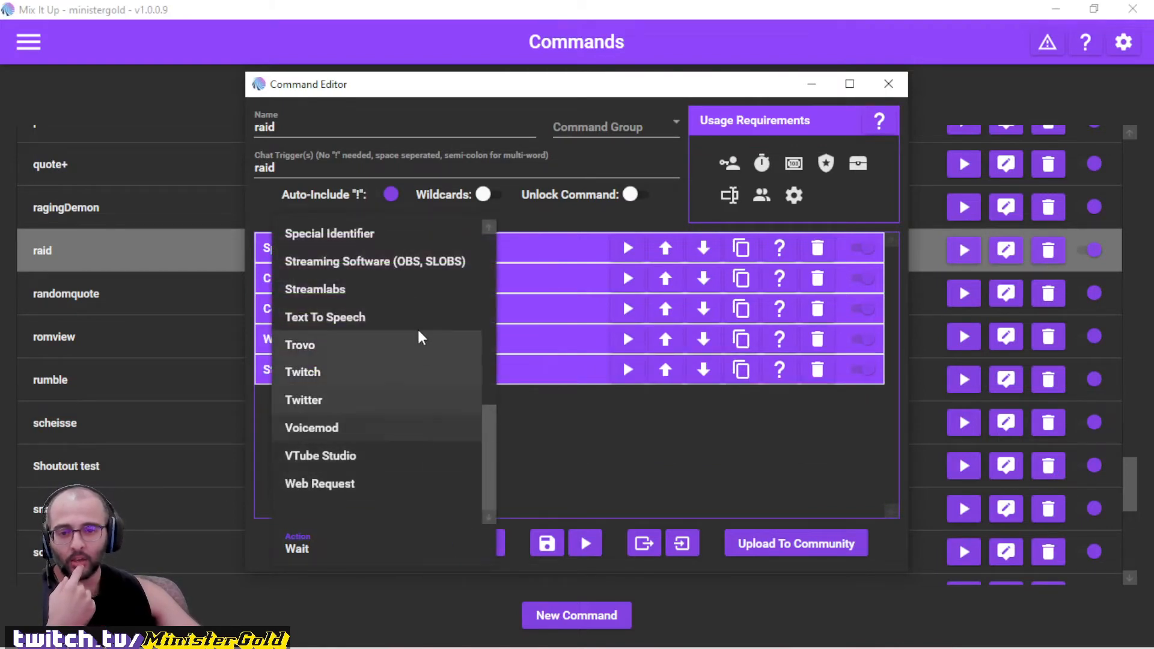
left_click(416, 262)
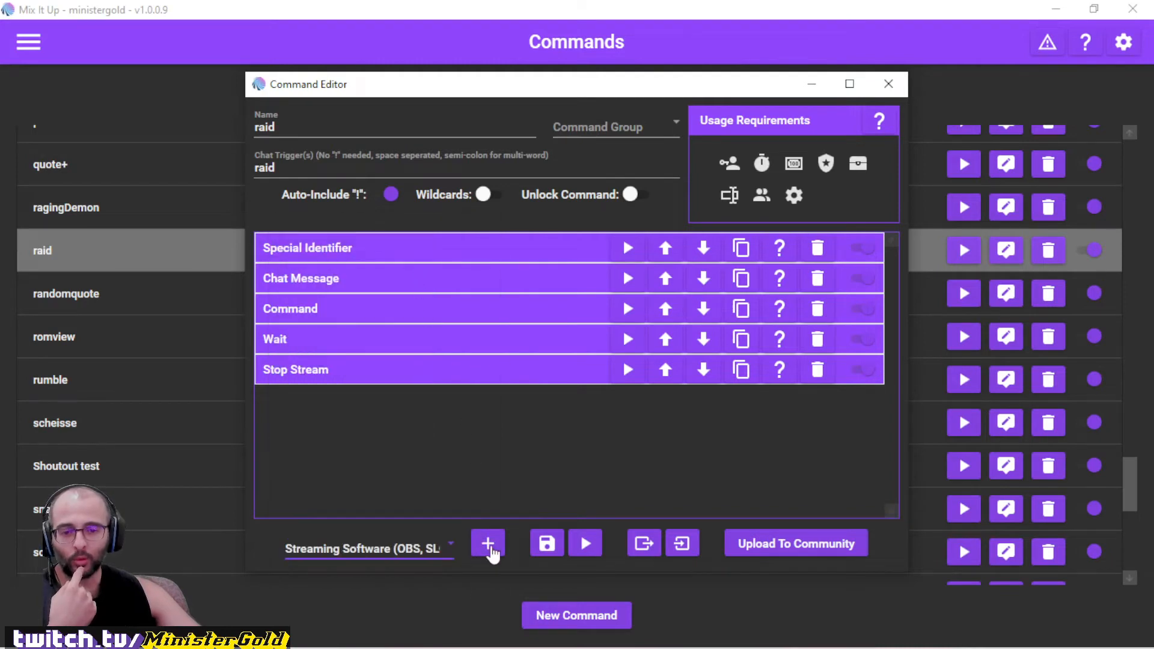
left_click(448, 365)
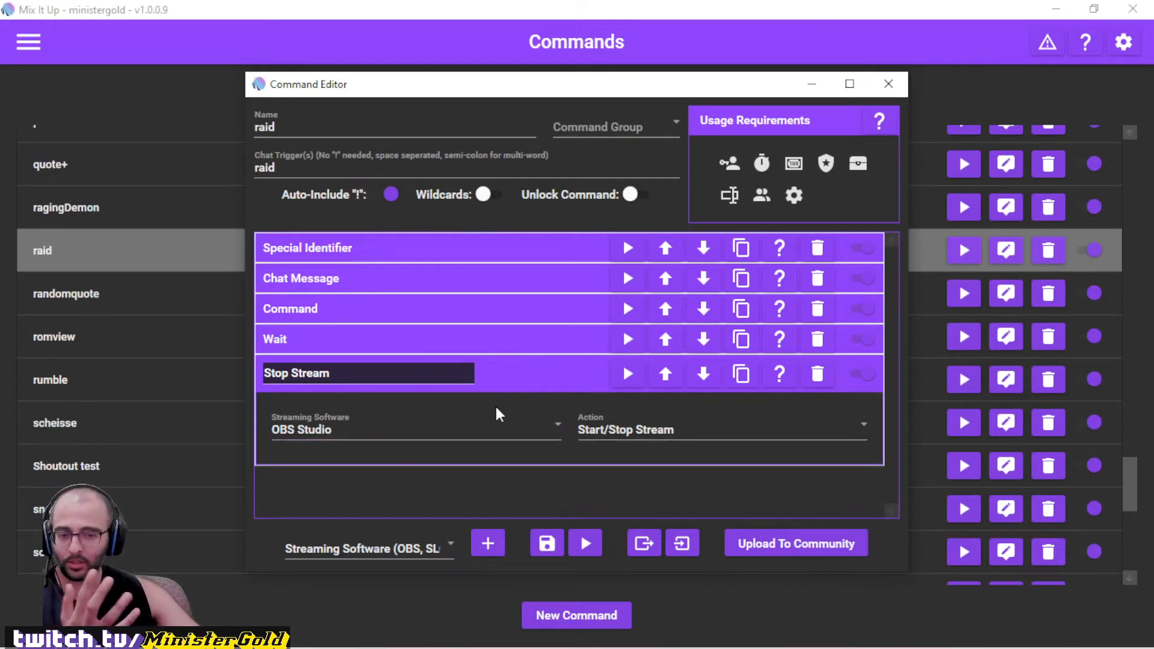
Try Source Dimensions as the Stop Stream action's operation, and restore Start/Stop Stream.
left_click(632, 428)
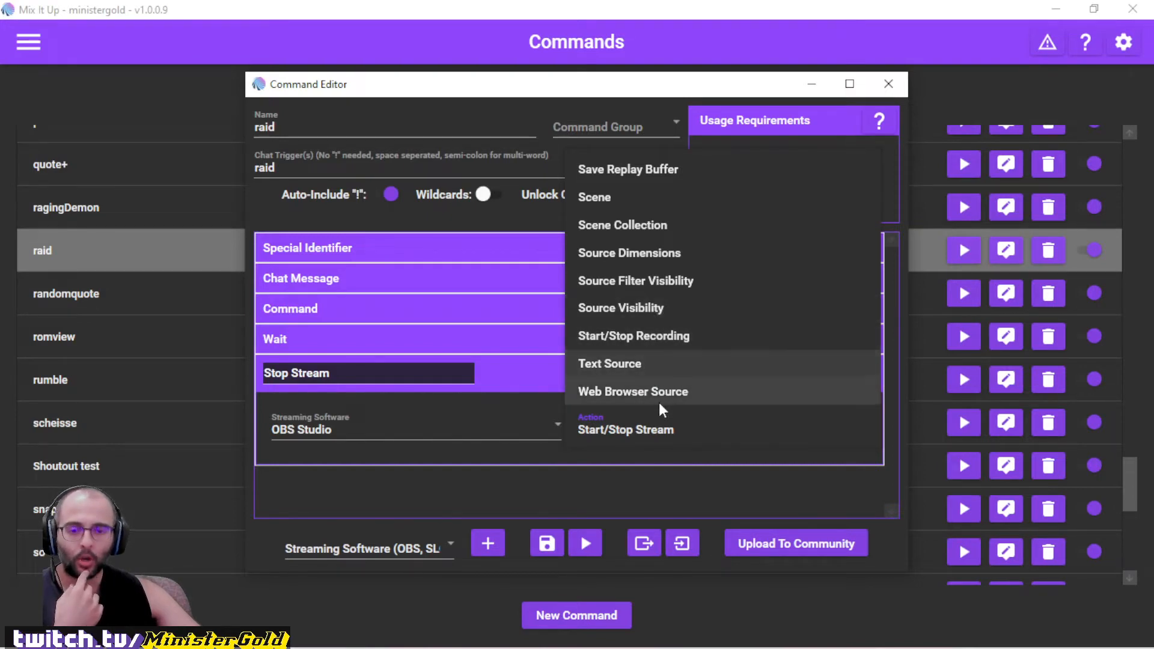
left_click(651, 427)
left_click(652, 427)
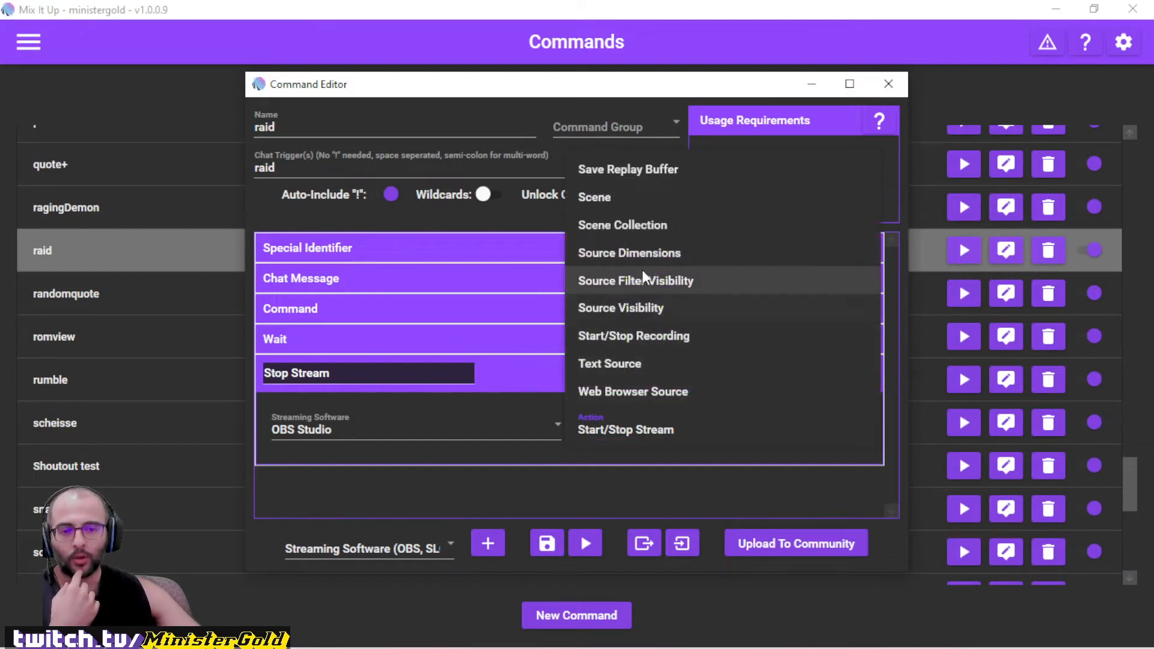
left_click(642, 257)
left_click(645, 431)
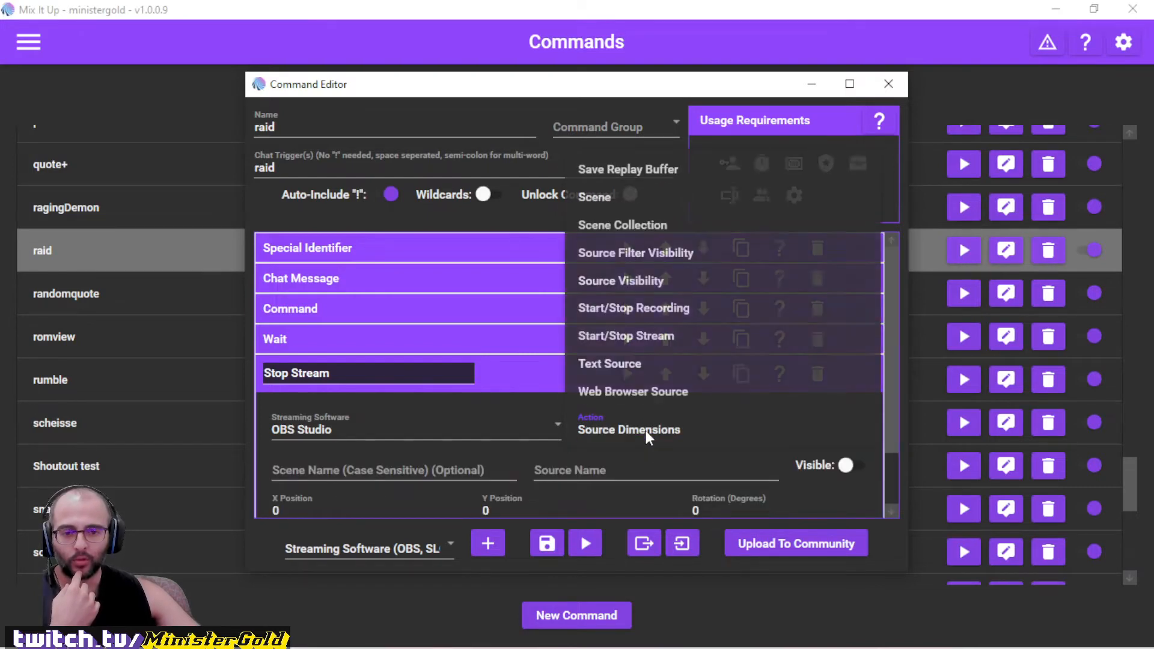
left_click(650, 344)
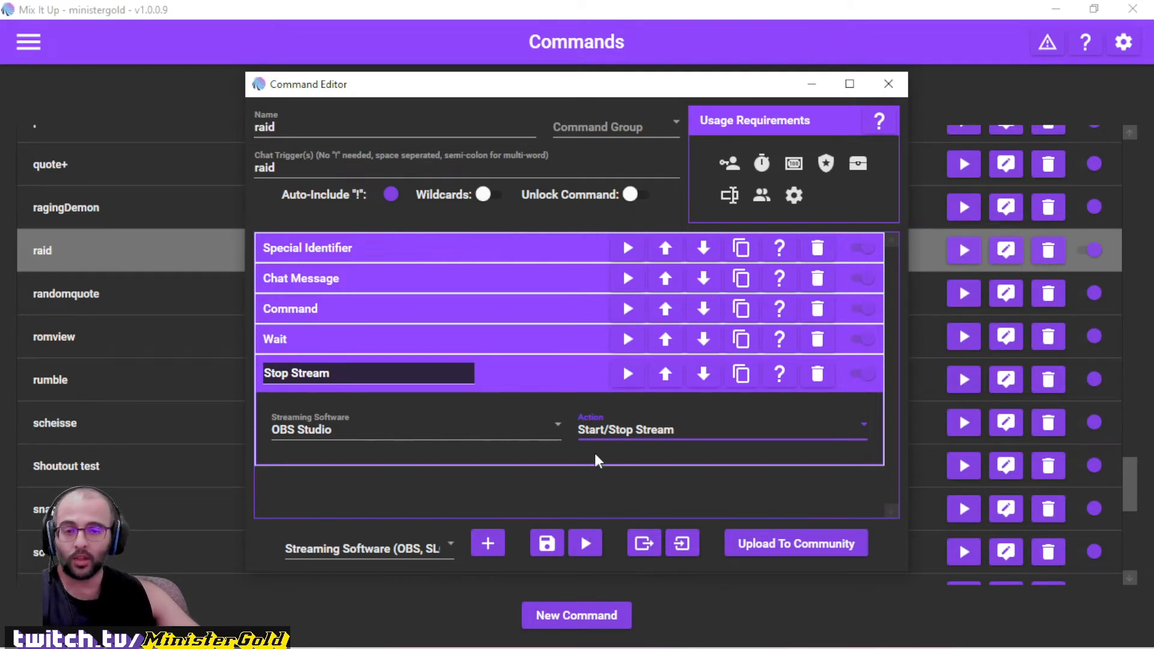
Collapse the Stop Stream action, and switch to OBS, moving its window aside to uncover part of the command editor.
left_click(554, 377)
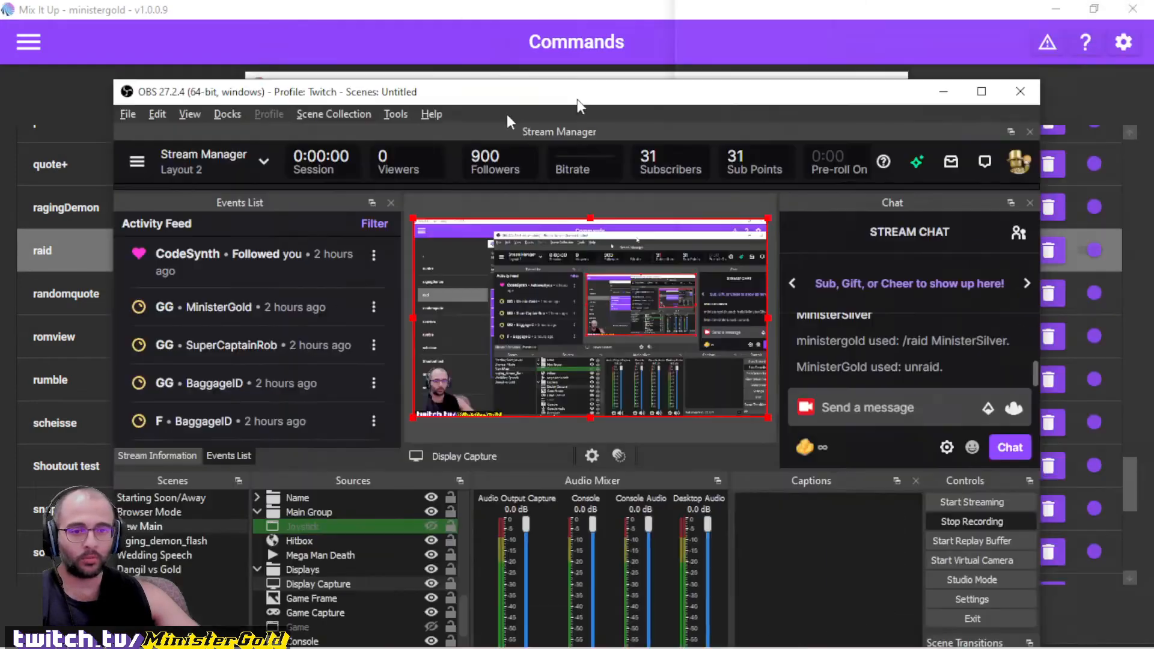
left_click_drag(577, 101, 351, 99)
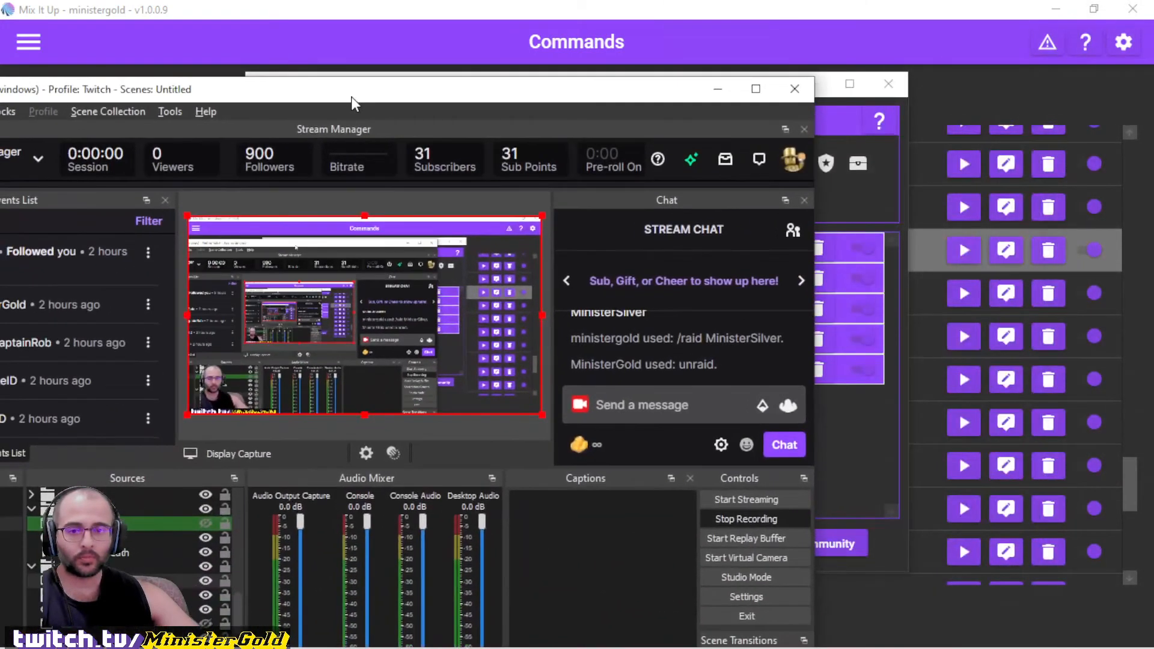
Maximize the OBS window to bring its stream chat fully into view.
double_click(352, 97)
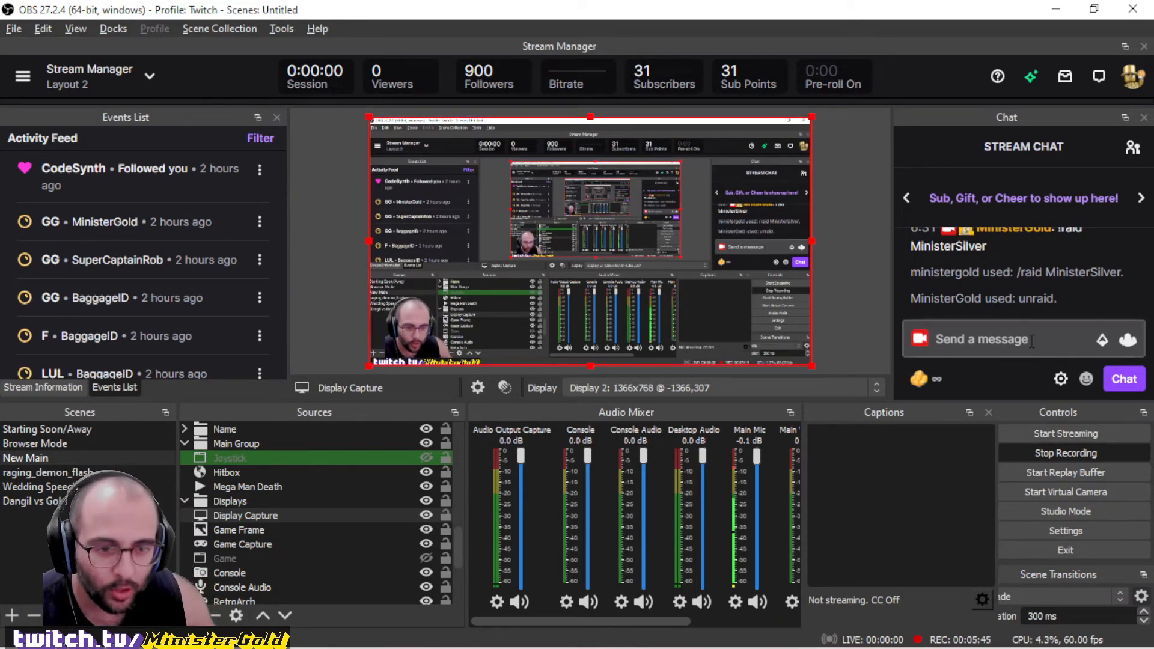
left_click(1011, 340)
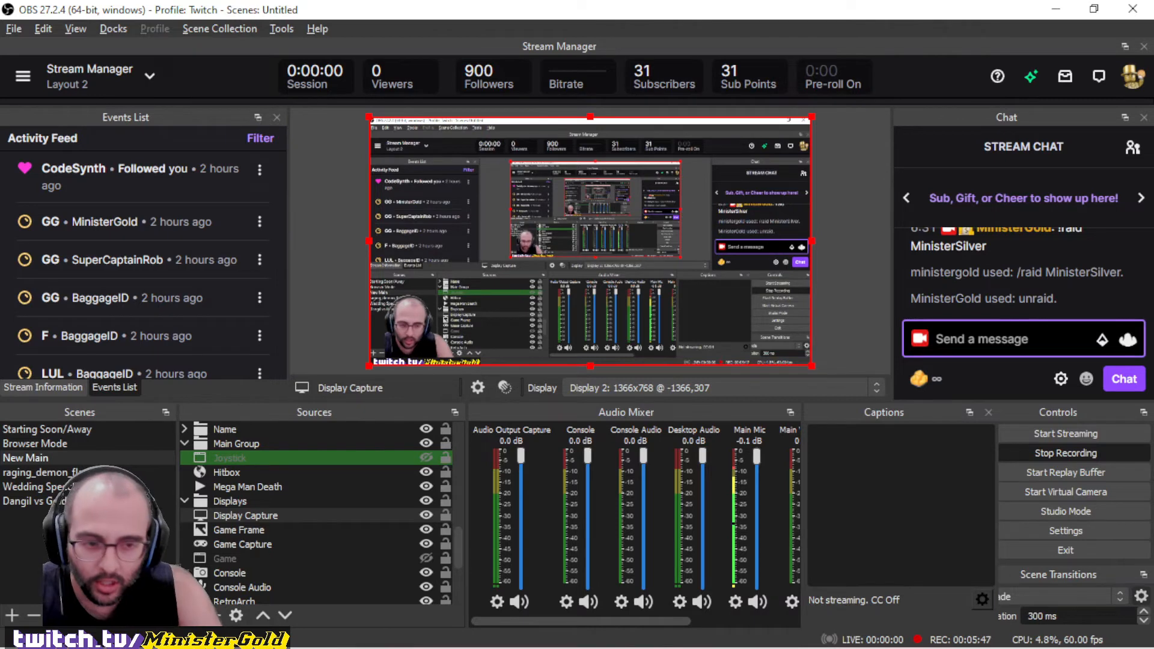
type("!raid")
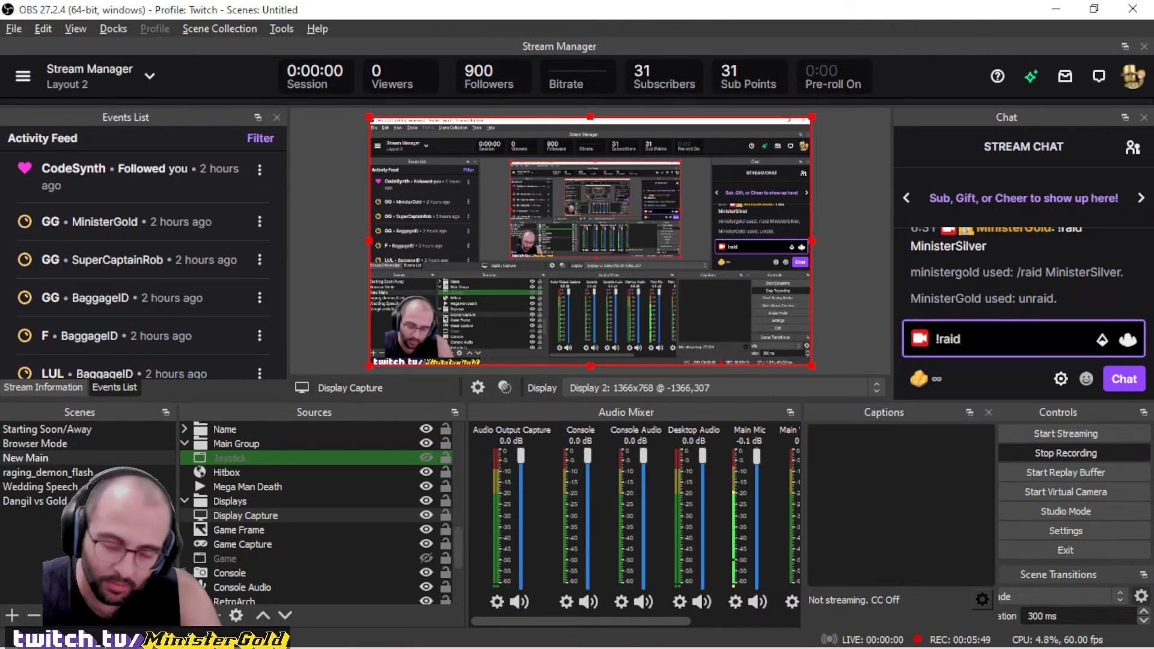
type(" M")
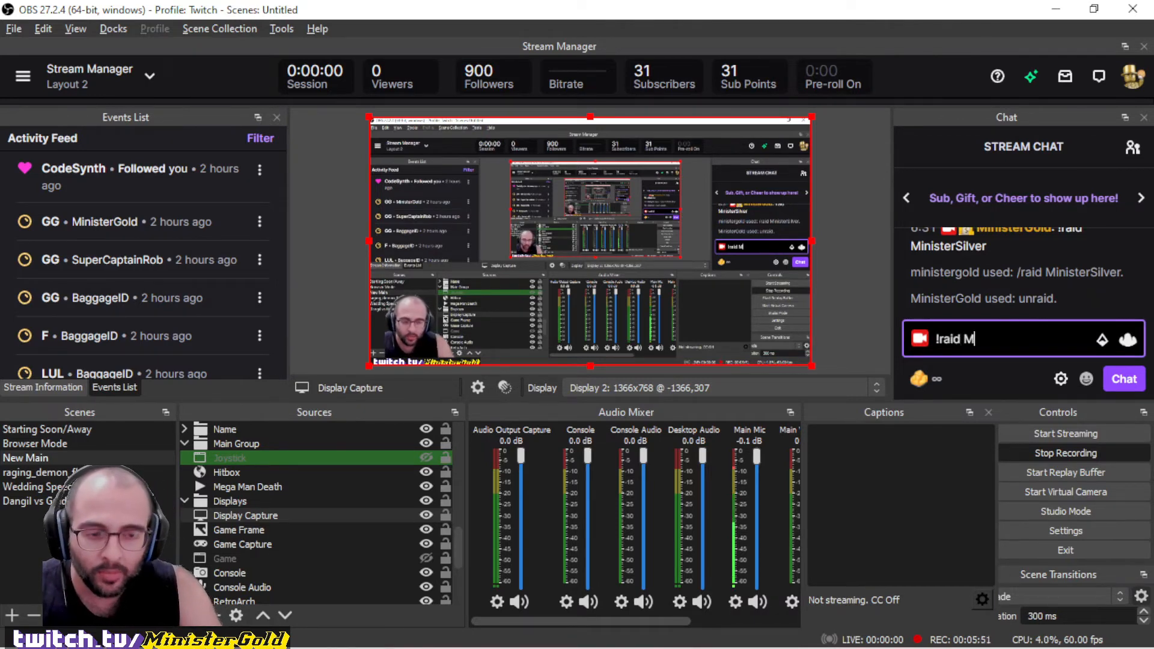
type("inister")
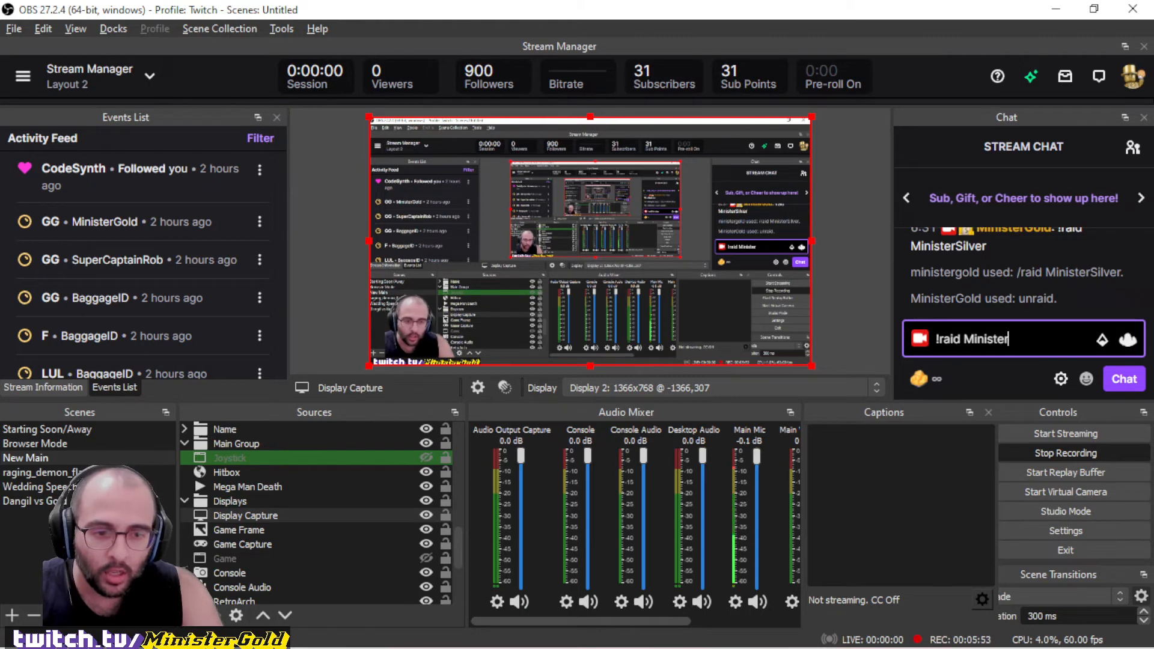
key("BackSpace")
key("BackSpace")
key("BackSpace")
key("BackSpace")
key("BackSpace")
key("BackSpace")
key("BackSpace")
key("BackSpace")
key("BackSpace")
key("BackSpace")
key("BackSpace")
key("BackSpace")
key("BackSpace")
key("BackSpace")
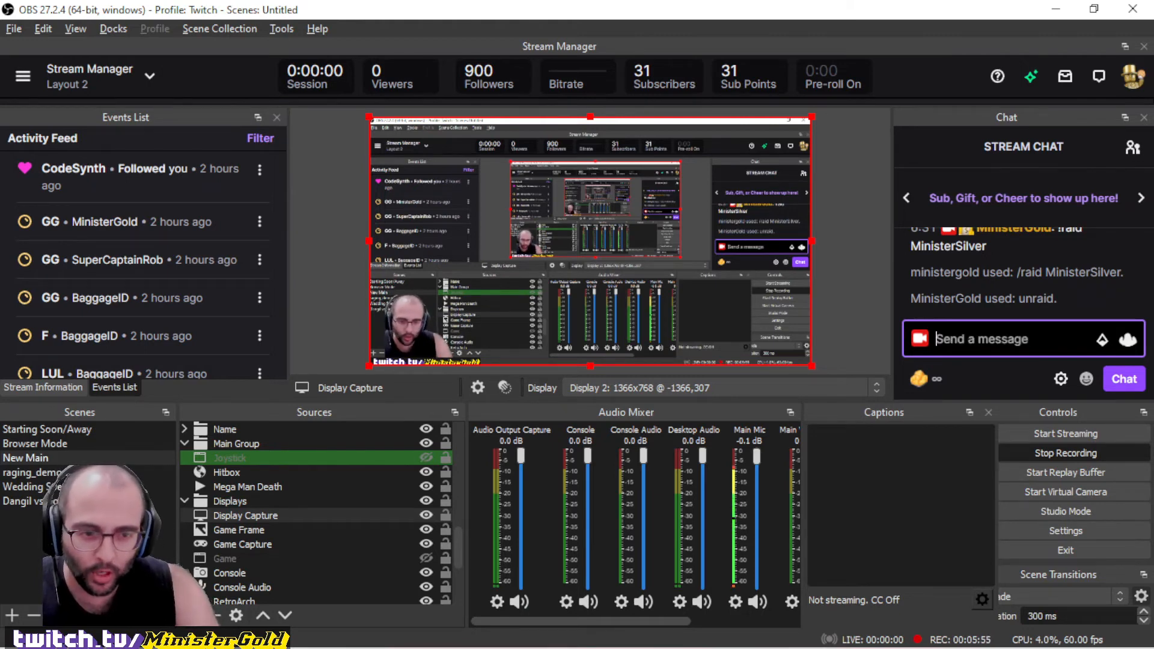
Review the bandwidth test mode option in the stream settings, and close the settings.
left_click(1065, 532)
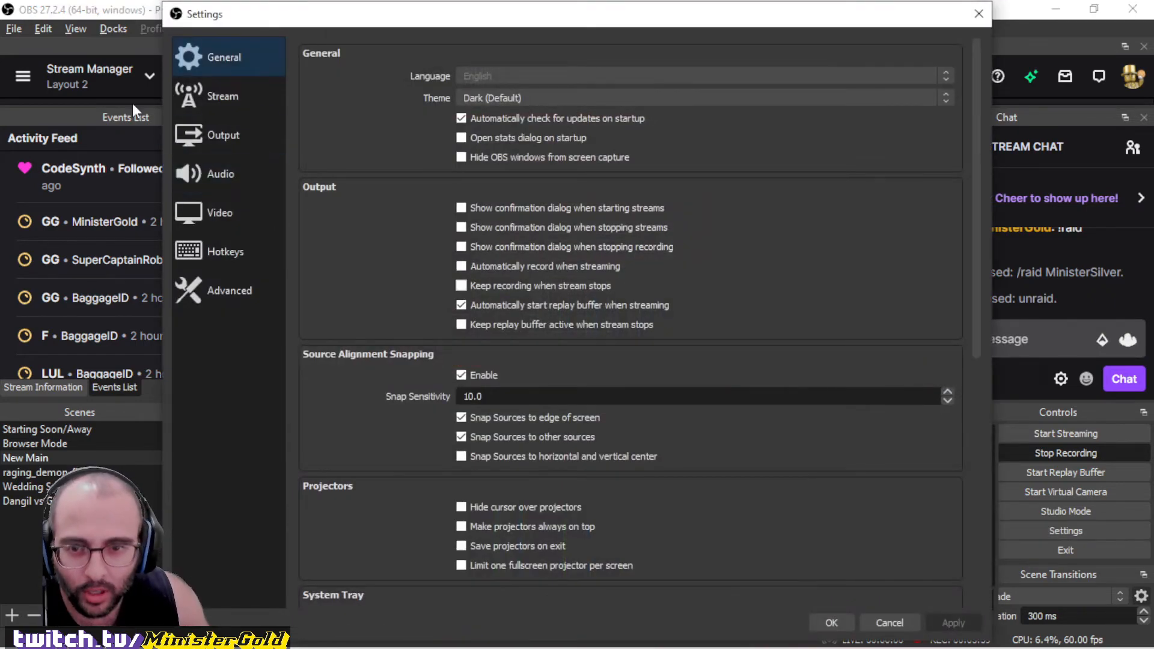
left_click(203, 85)
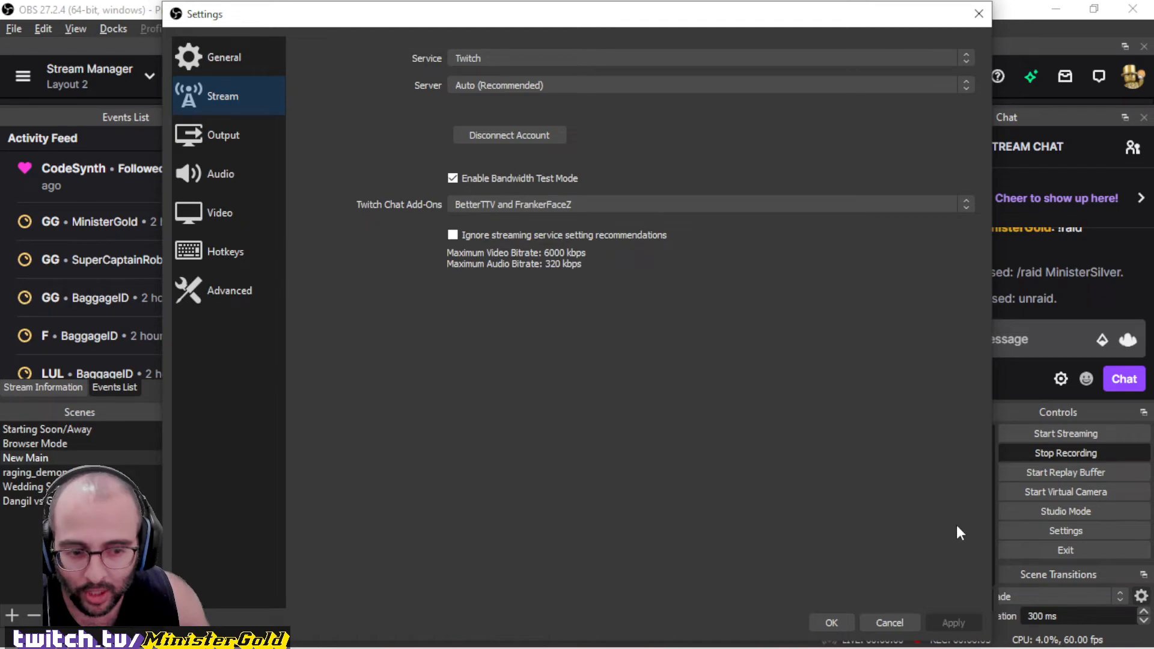
left_click(832, 614)
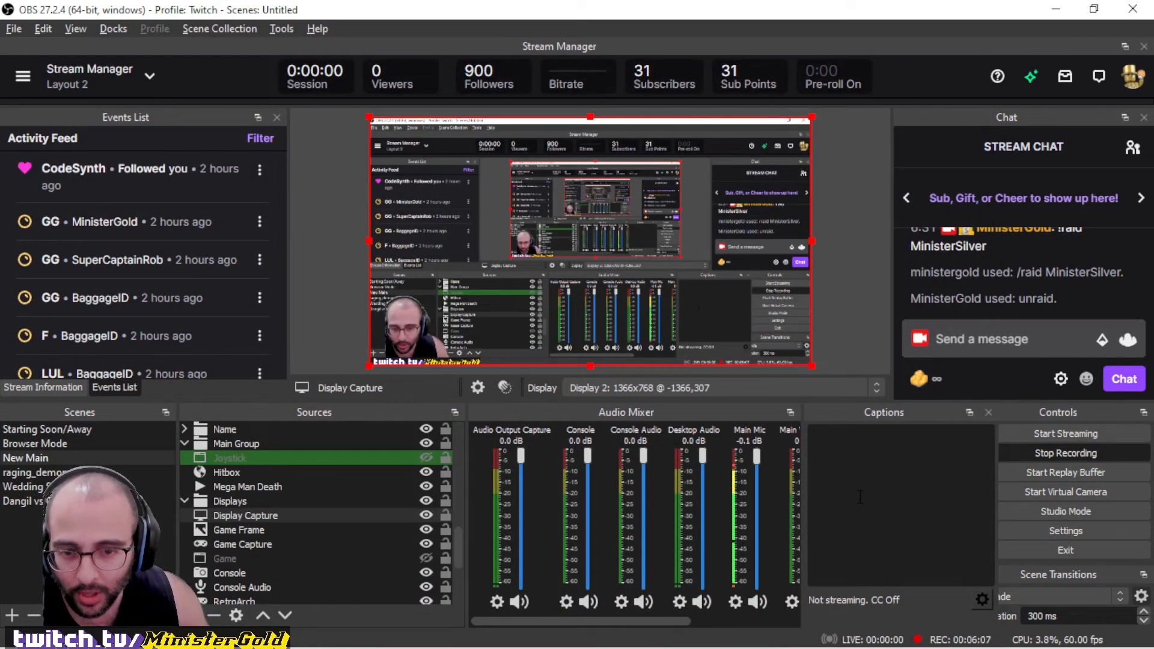
Send the message "!raid MinisterSilver" in the stream chat to test the raid command.
left_click(987, 355)
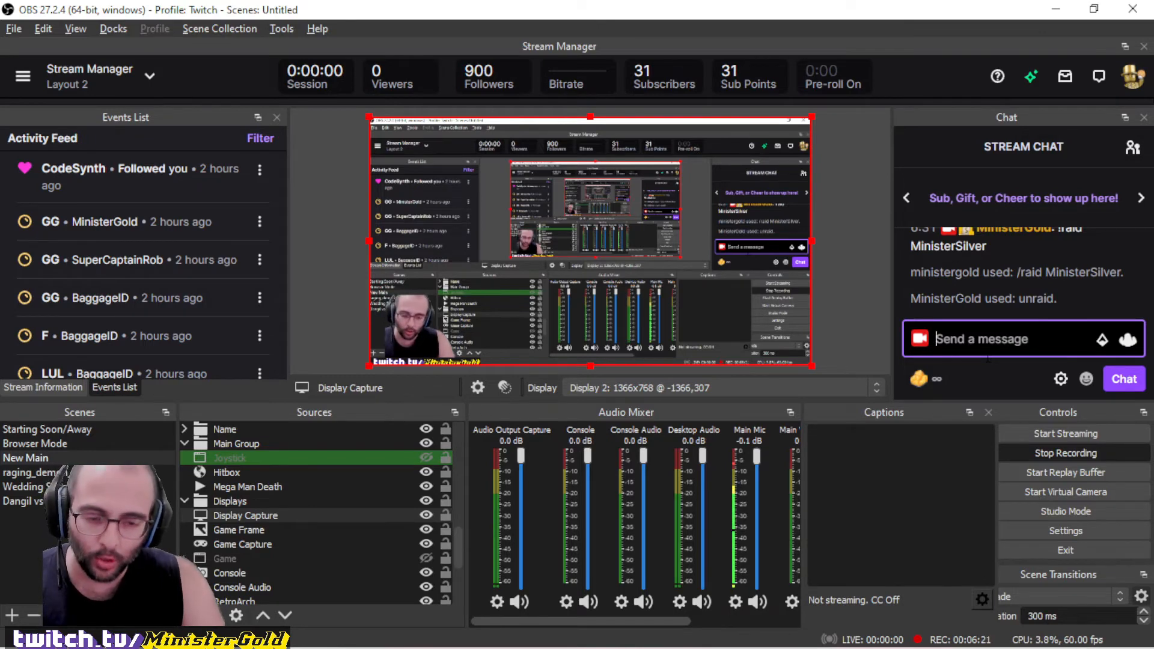
type("!raid")
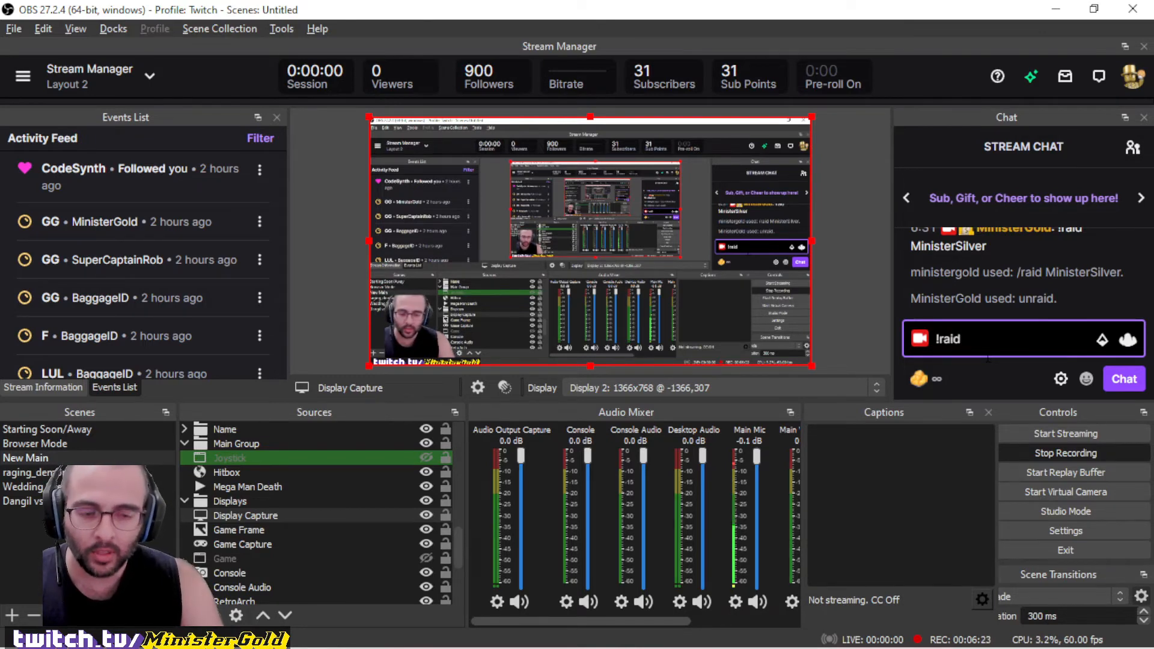
type(" MinisterSilver")
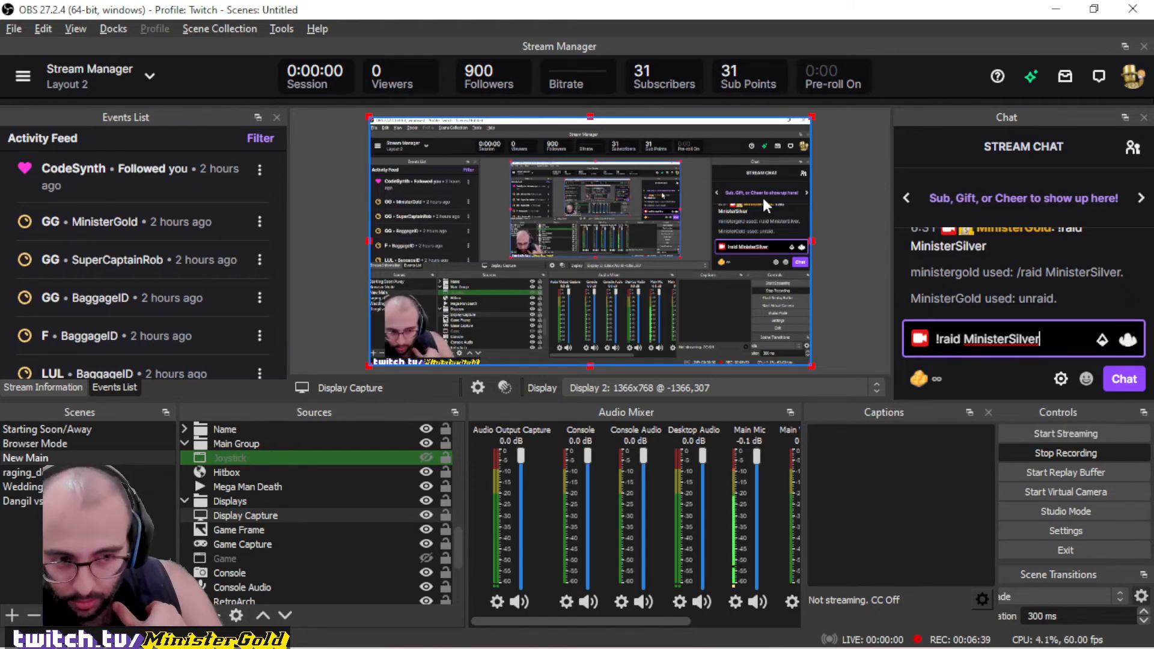
key("Return")
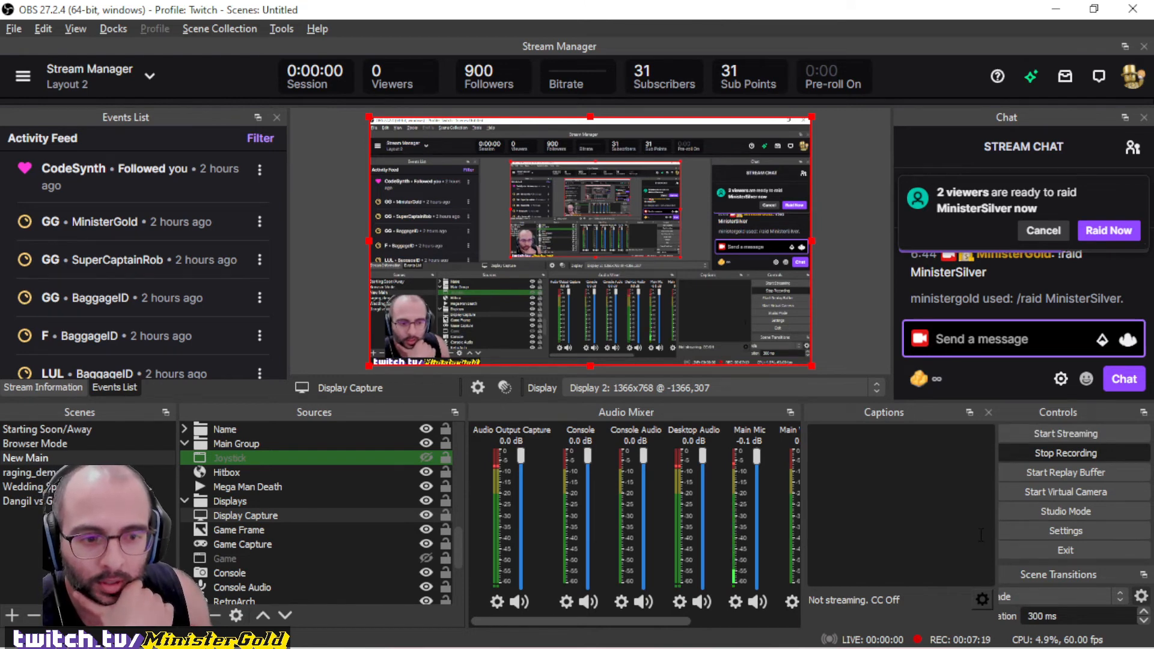
Stop the running stream, and cancel the pending raid in the stream chat.
left_click(1054, 473)
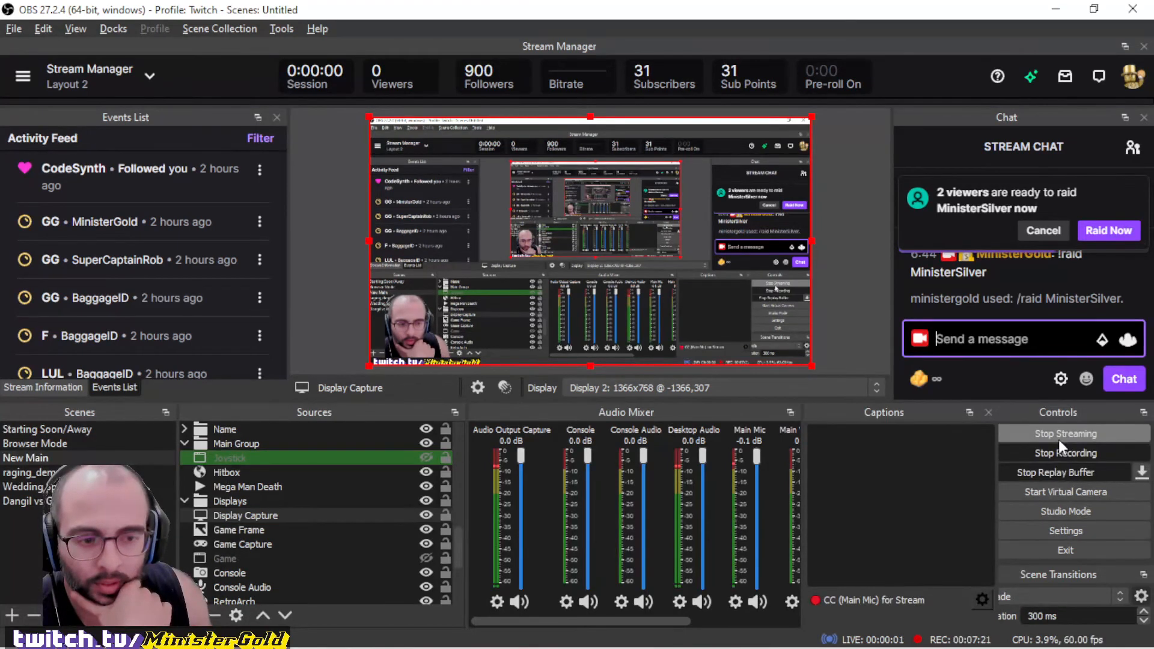
left_click(1059, 436)
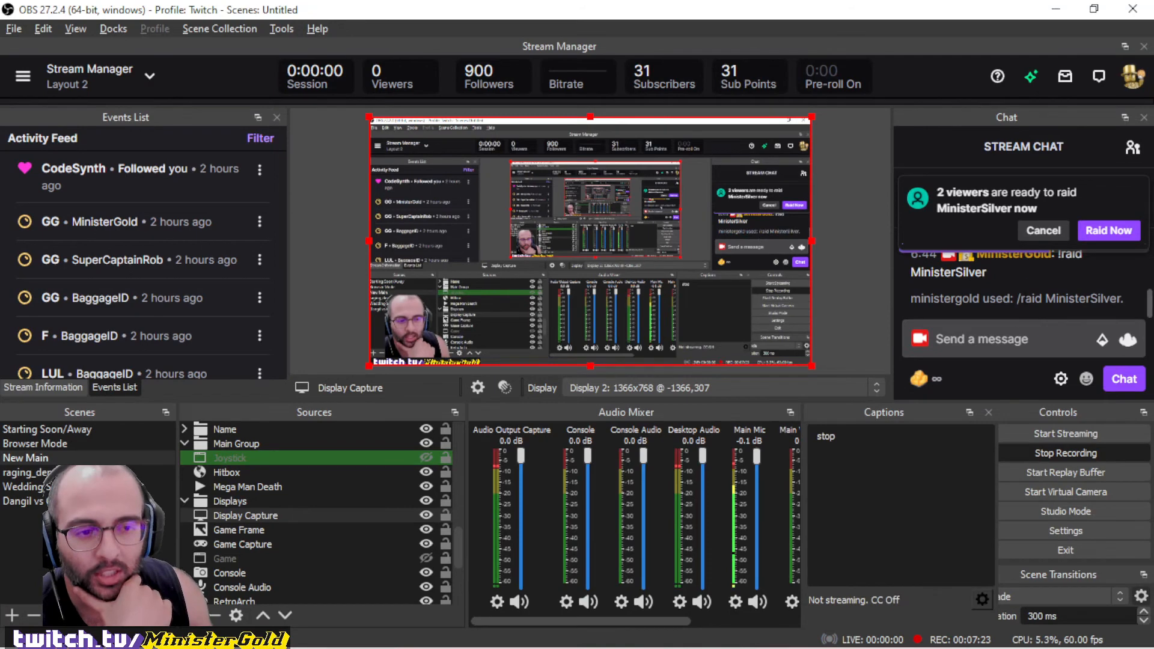
left_click(1044, 234)
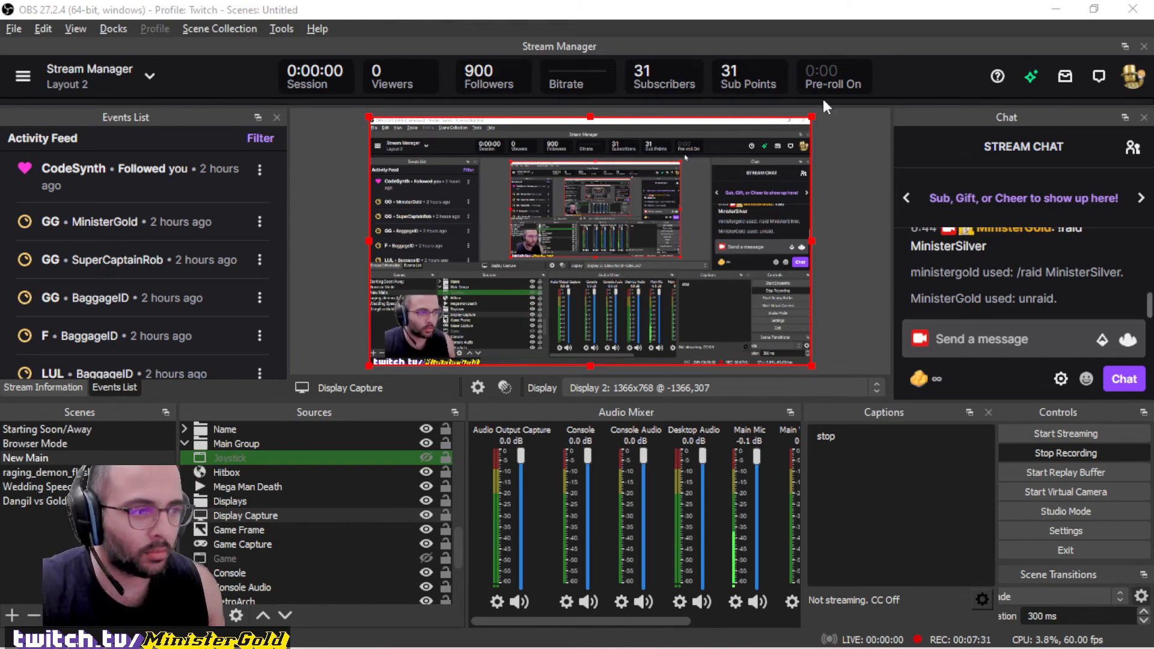
Move the OBS window aside to return to Mix It Up, and review the Special Identifier action's name and replacement text.
left_click(1094, 9)
left_click_drag(1090, 41, 1153, 41)
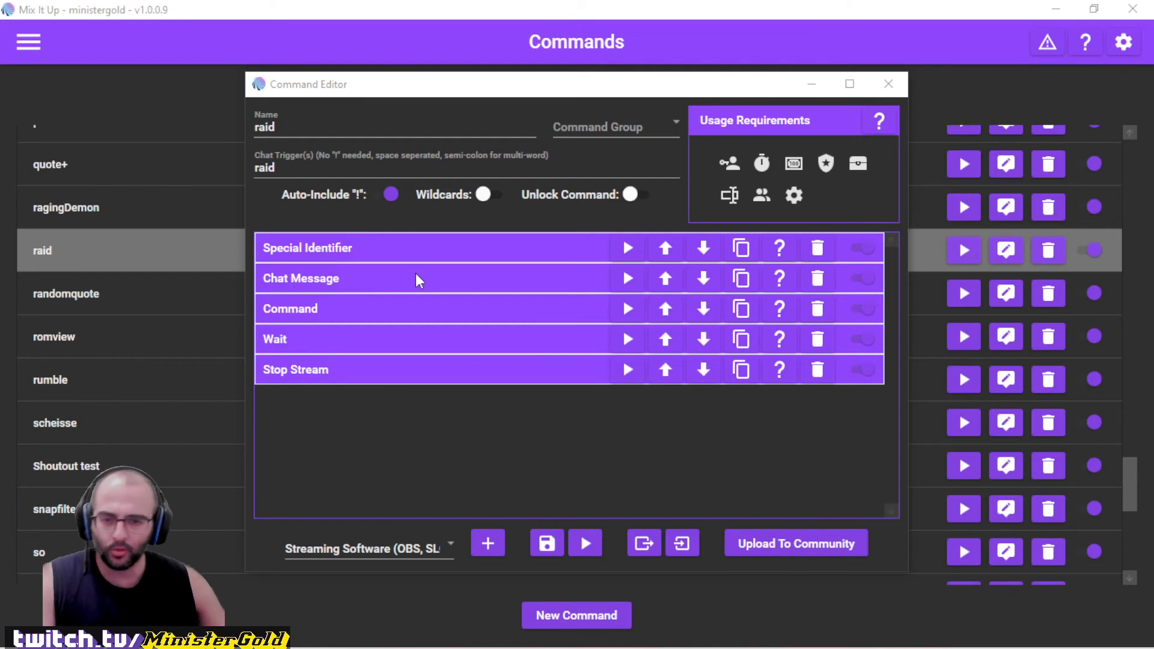
left_click(405, 260)
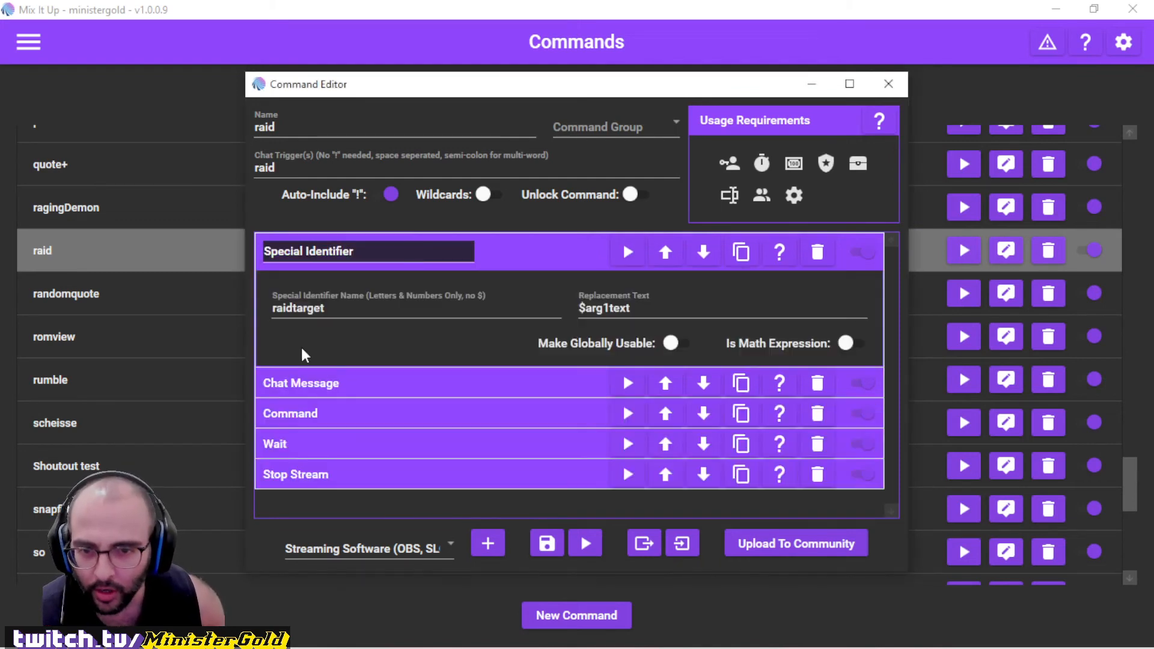
left_click(585, 309)
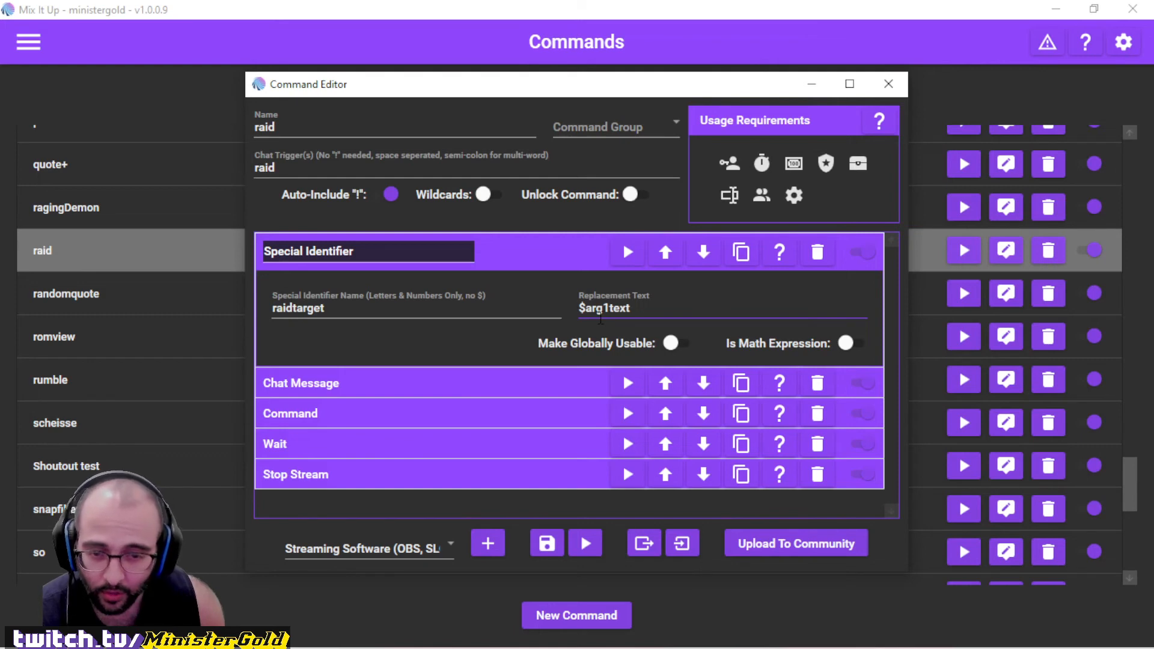
Expand the Chat Message action to review its message text and Send as Streamer option, and collapse it.
left_click(511, 387)
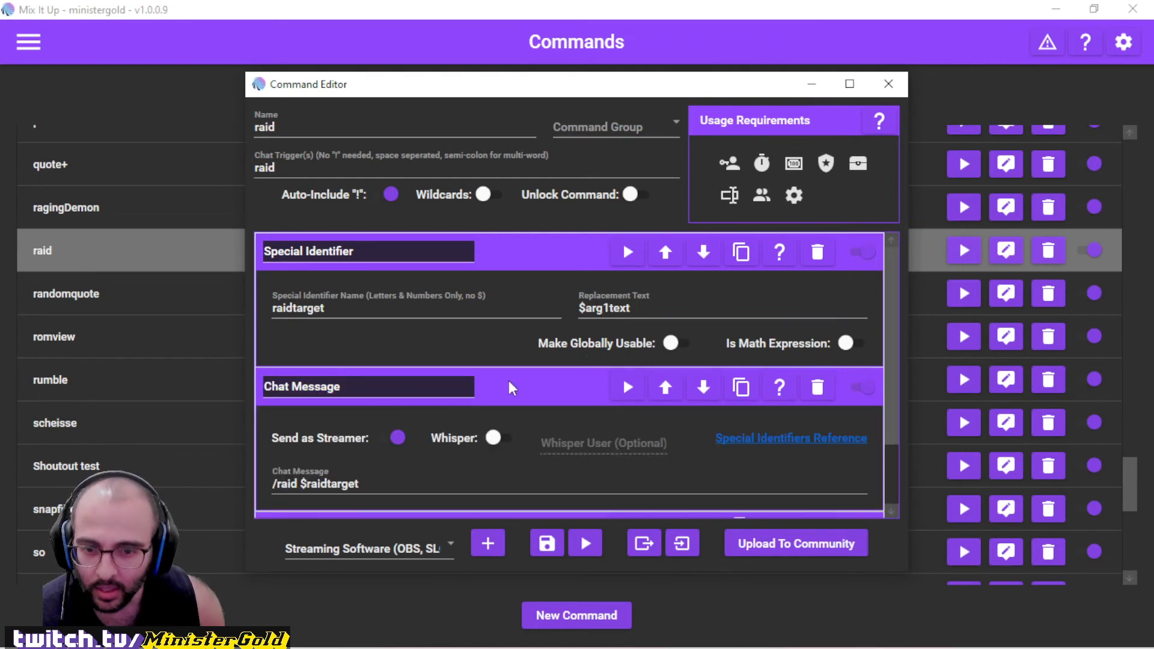
left_click(312, 475)
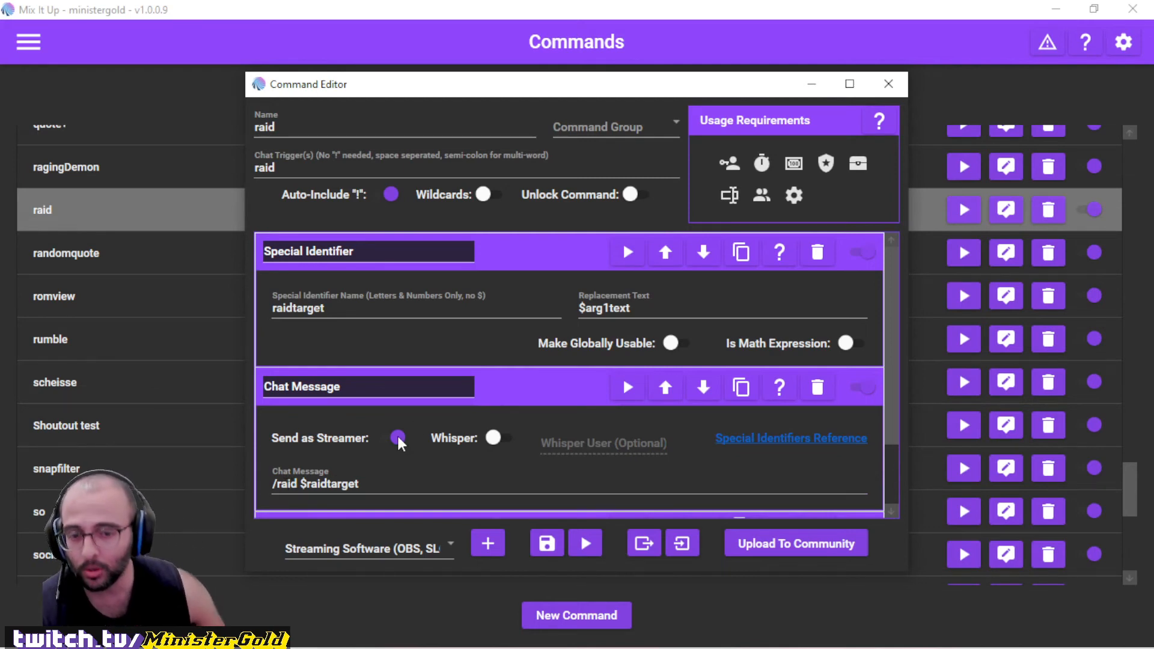
left_click(509, 387)
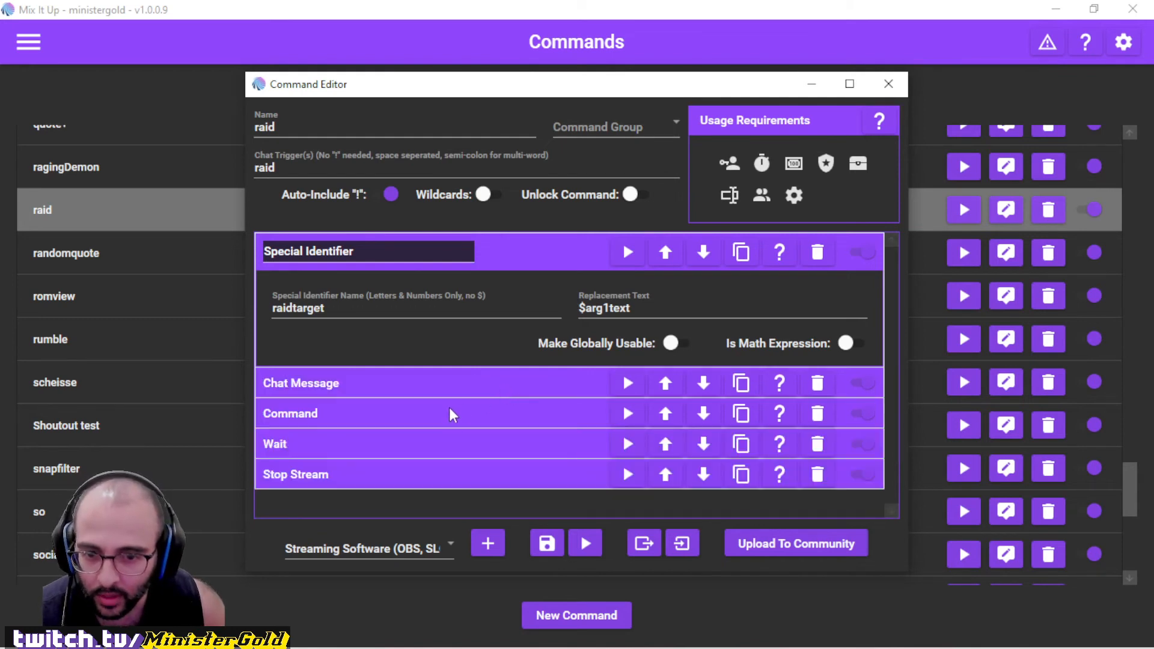
Review the Command action's settings and arguments, look through the available action types, and collapse the Command action.
left_click(449, 411)
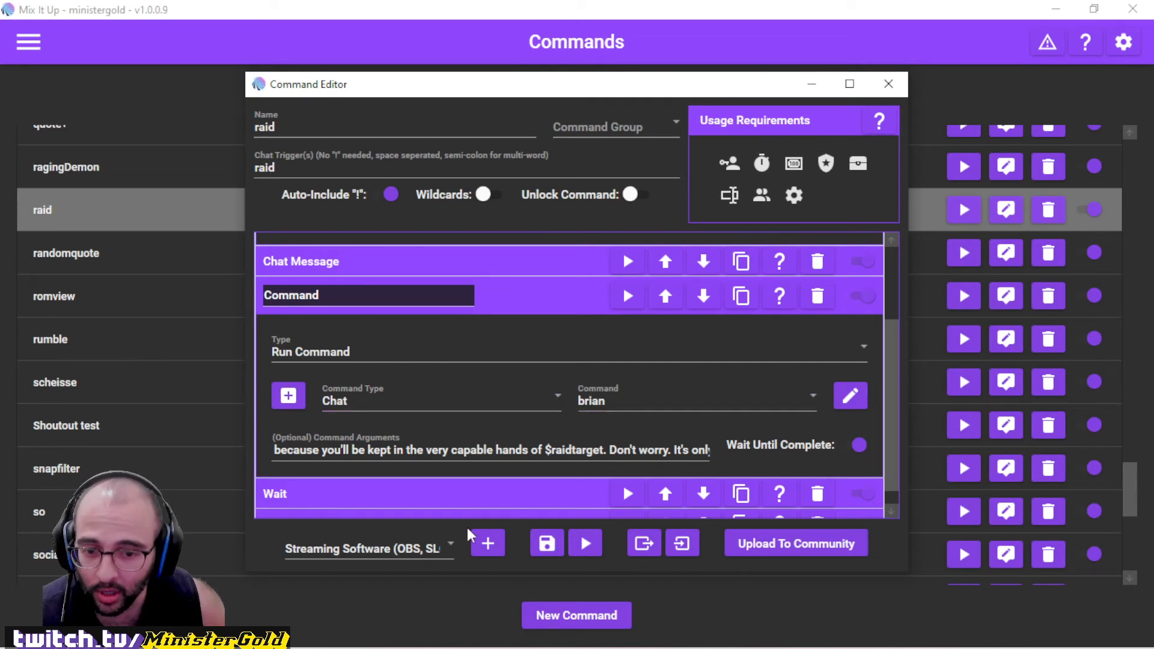
left_click(452, 546)
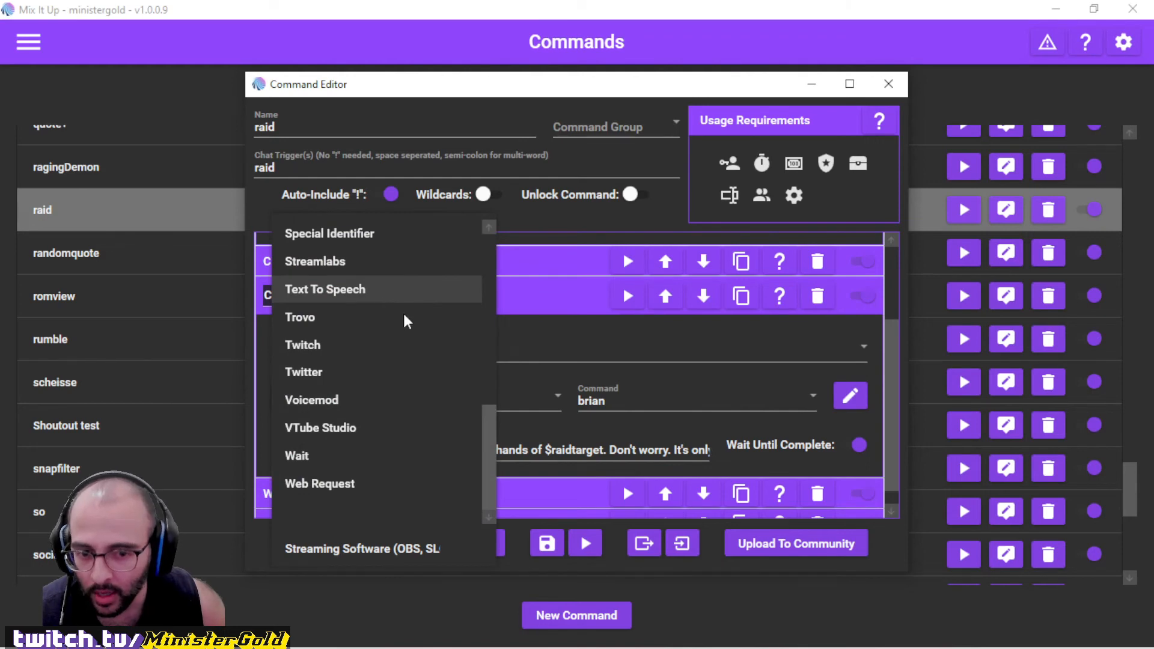
left_click(556, 455)
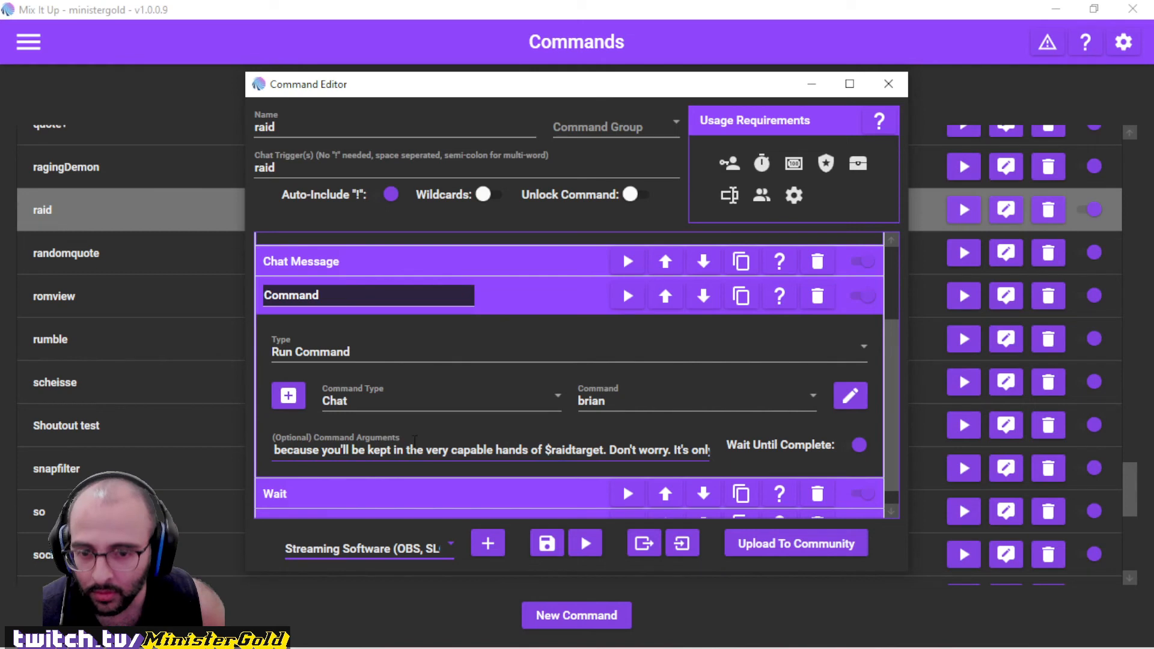
left_click(497, 300)
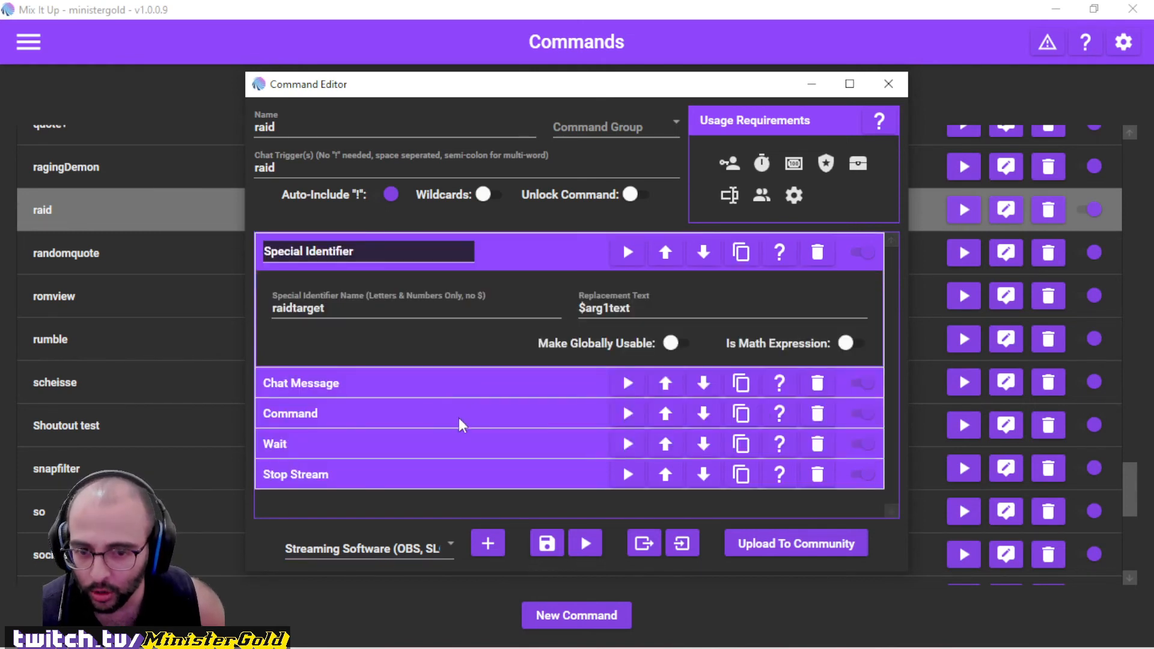
Expand the Wait and Stop Stream actions to review the wait time and the streaming software operation.
left_click(451, 441)
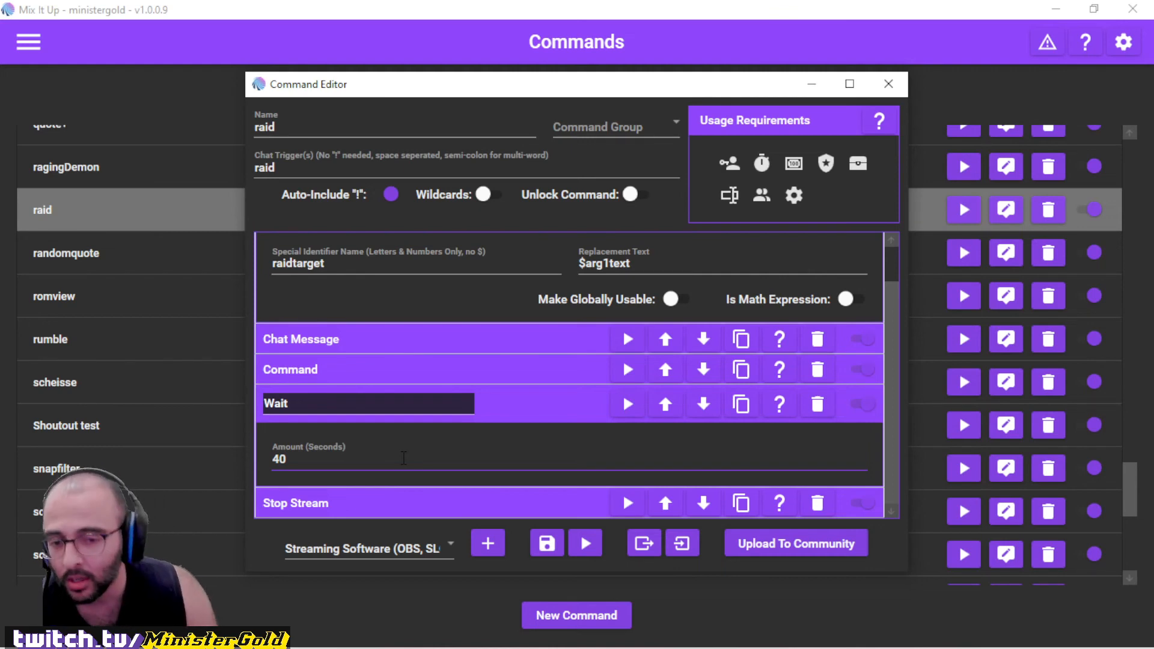
left_click(440, 505)
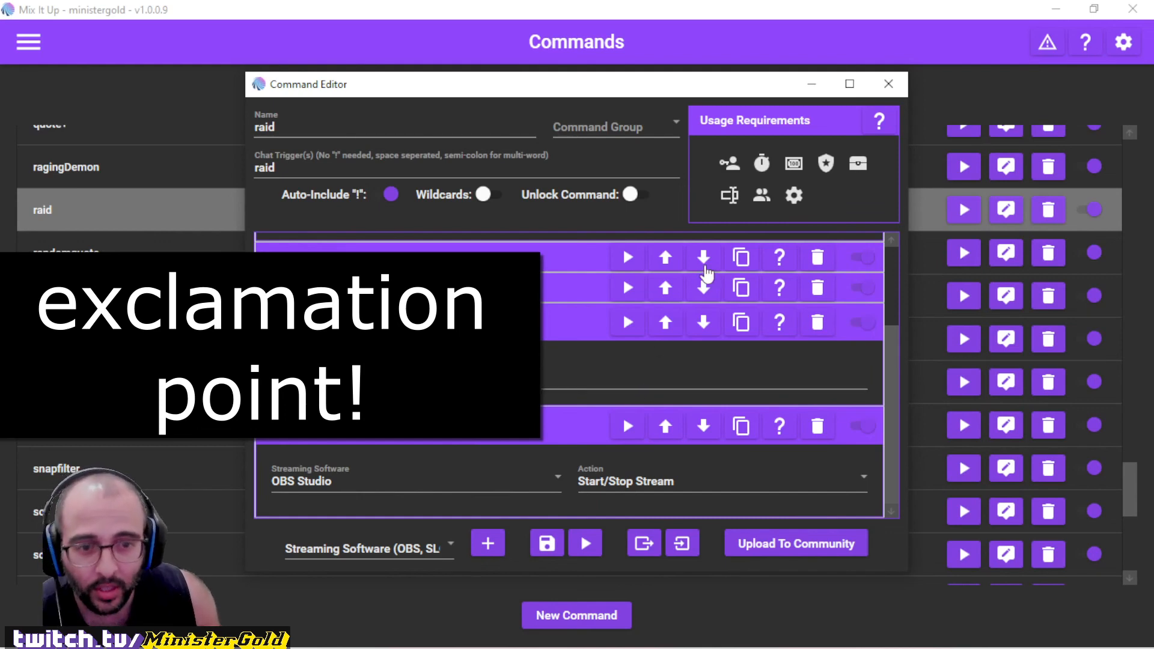
Review the role options in the raid command's usage requirements, and keep Streamer selected.
left_click(731, 170)
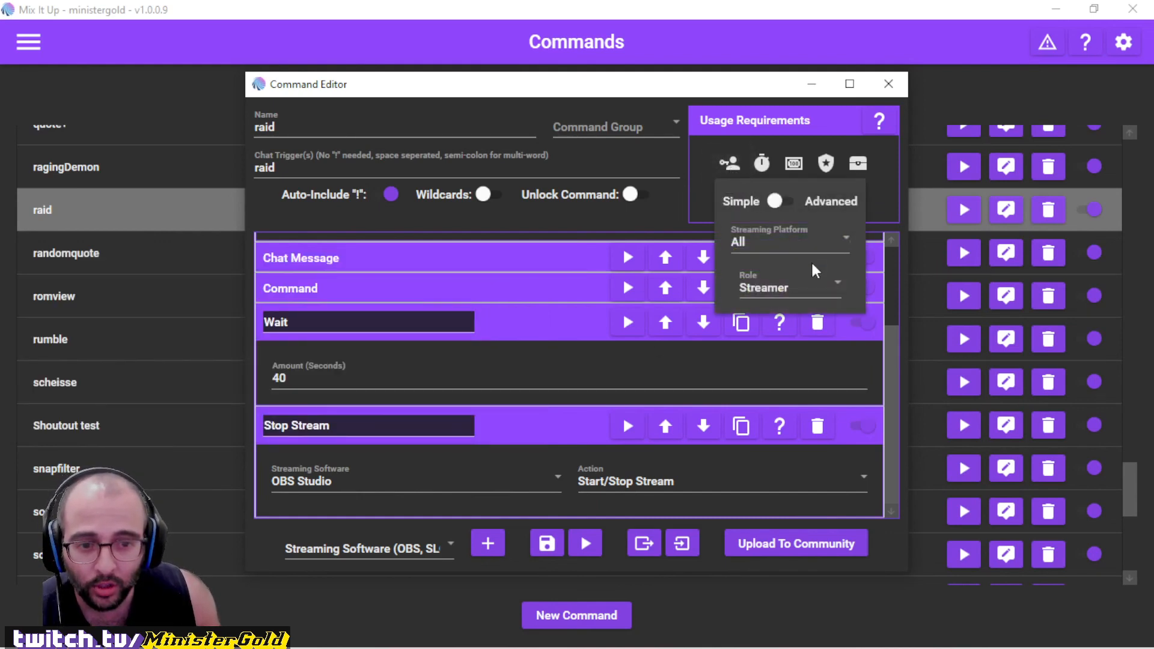
left_click(830, 290)
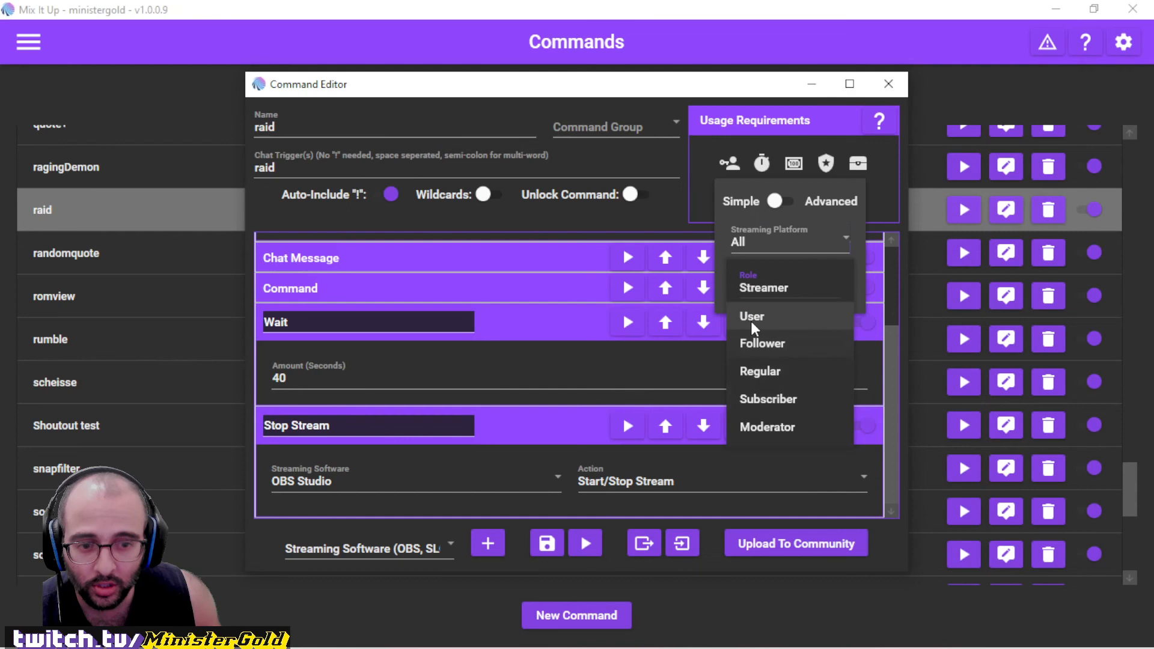
left_click(767, 291)
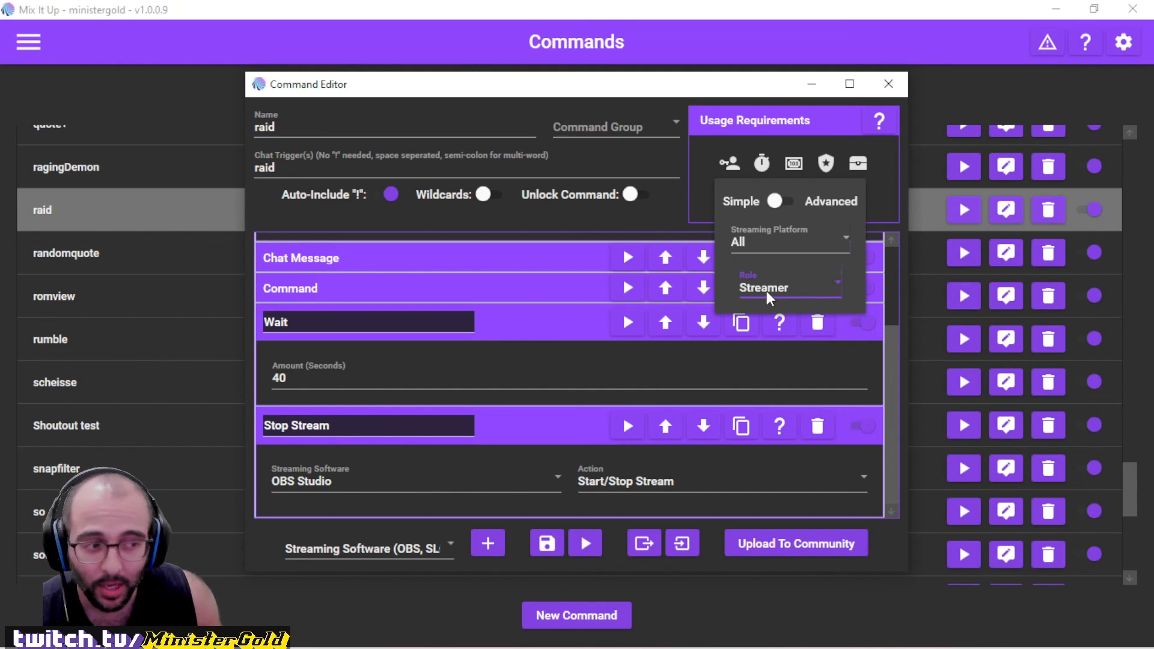